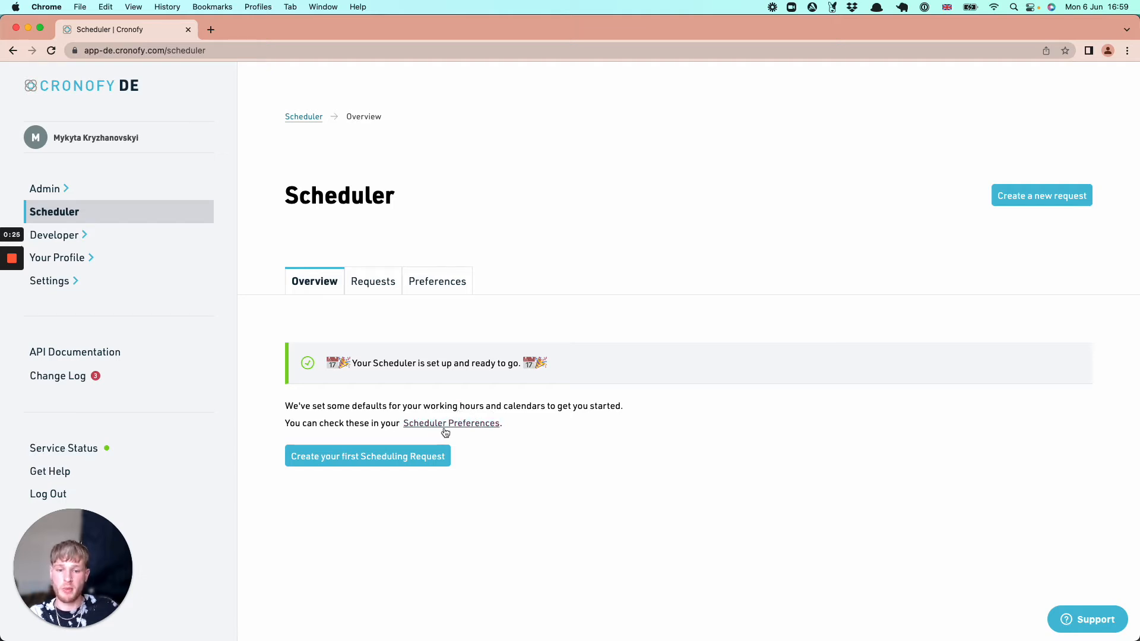
Start the first scheduling request and enter the invitee's email address.
left_click(355, 461)
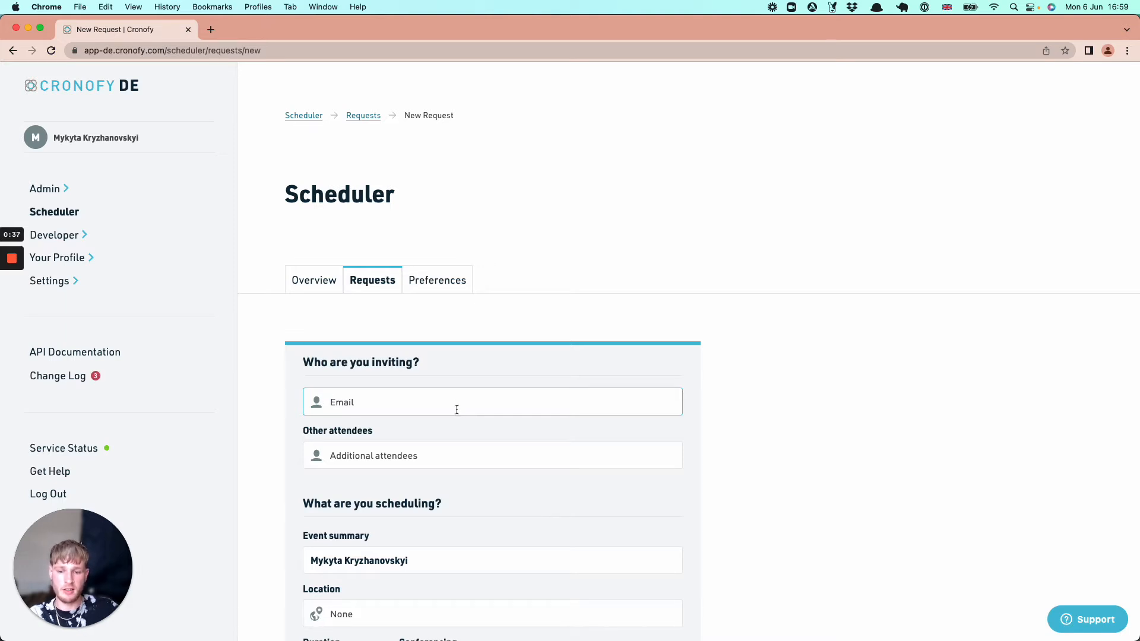
scroll(455, 408, "down", 5)
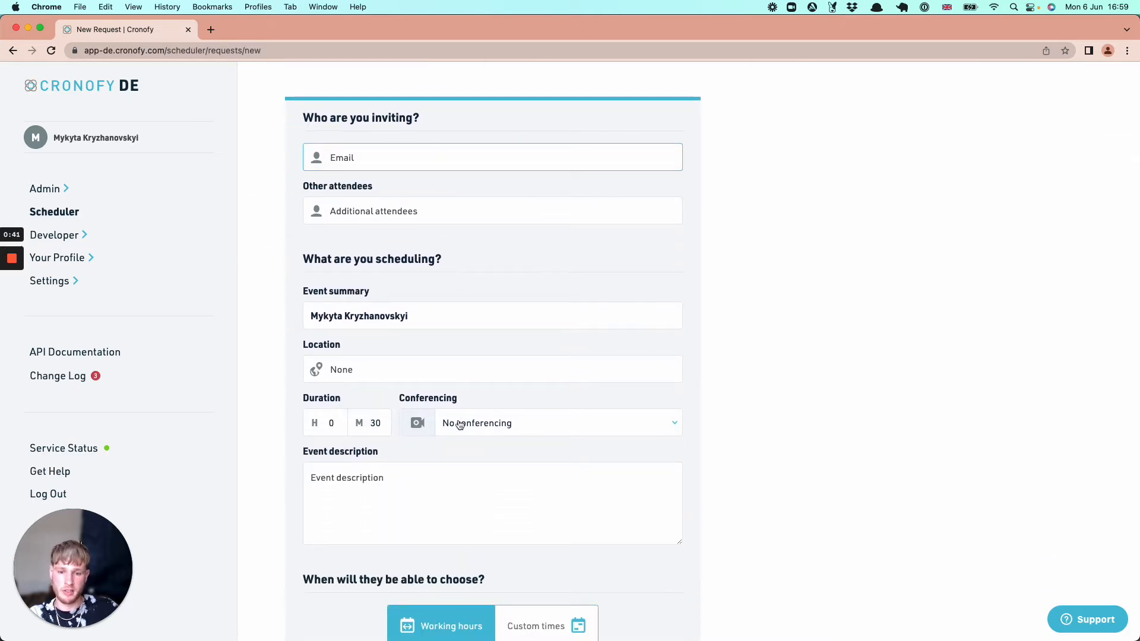
scroll(408, 422, "up", 5)
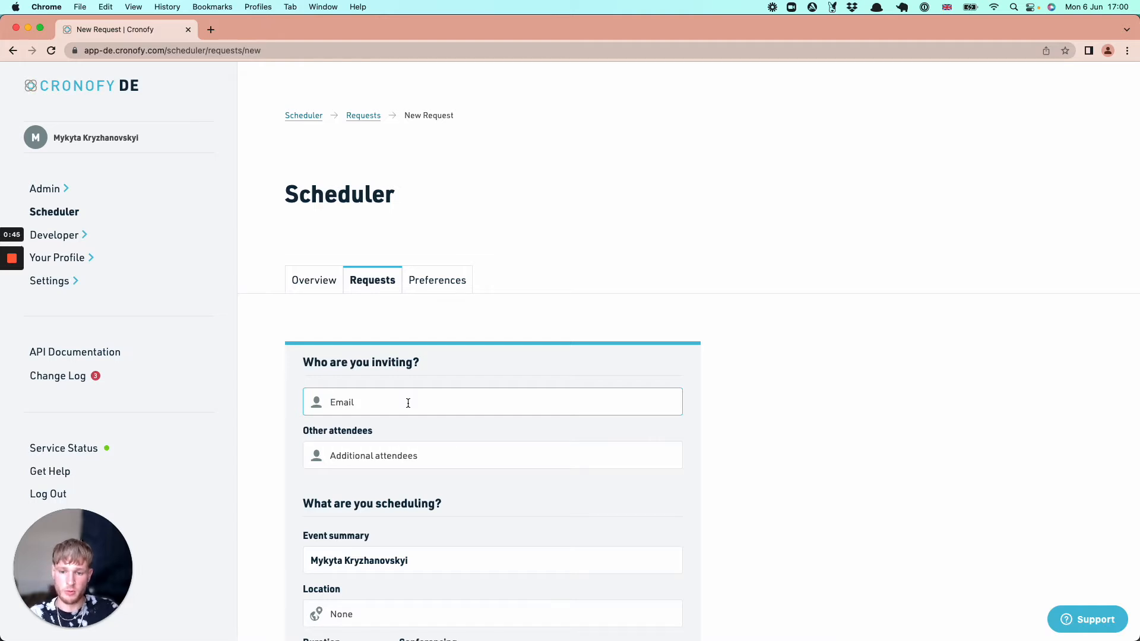
type("test")
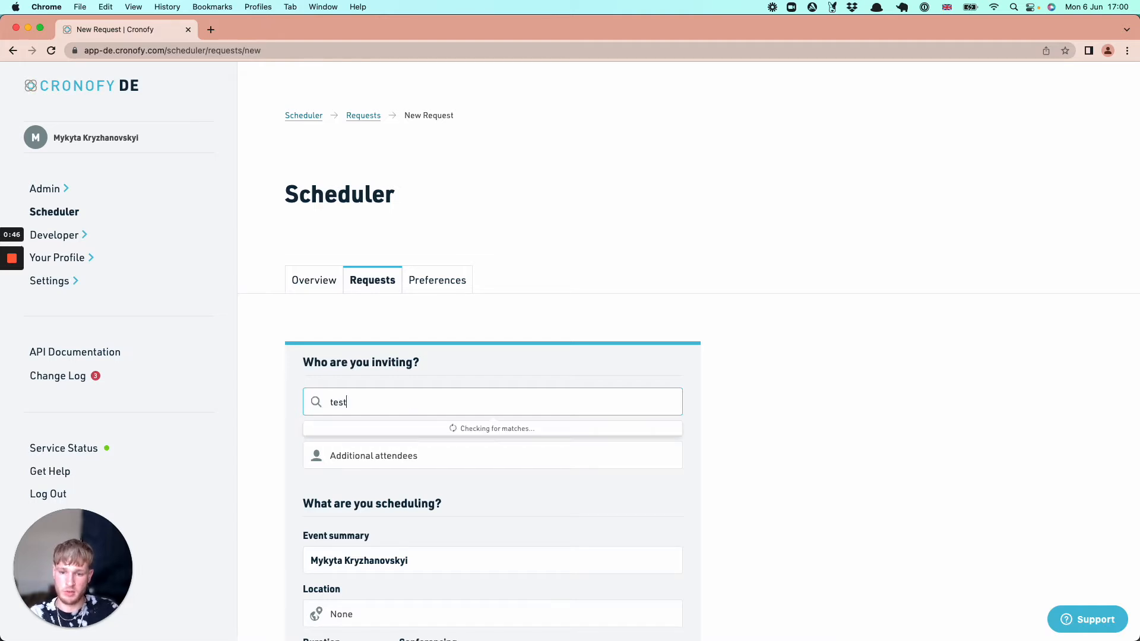
type("@example.com")
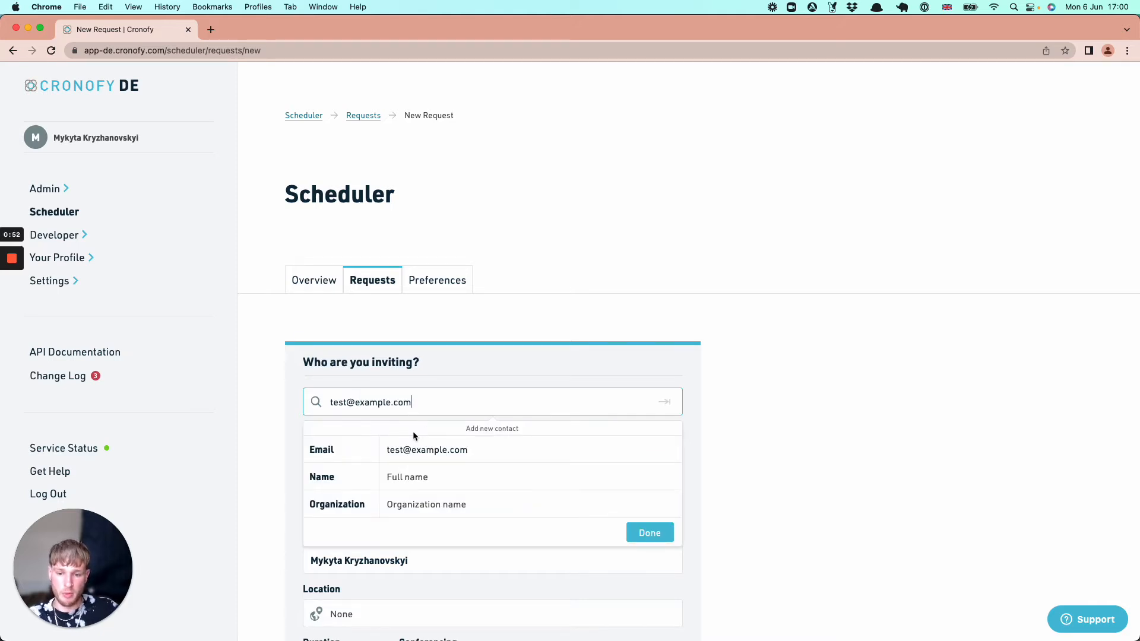
scroll(412, 431, "down", 1)
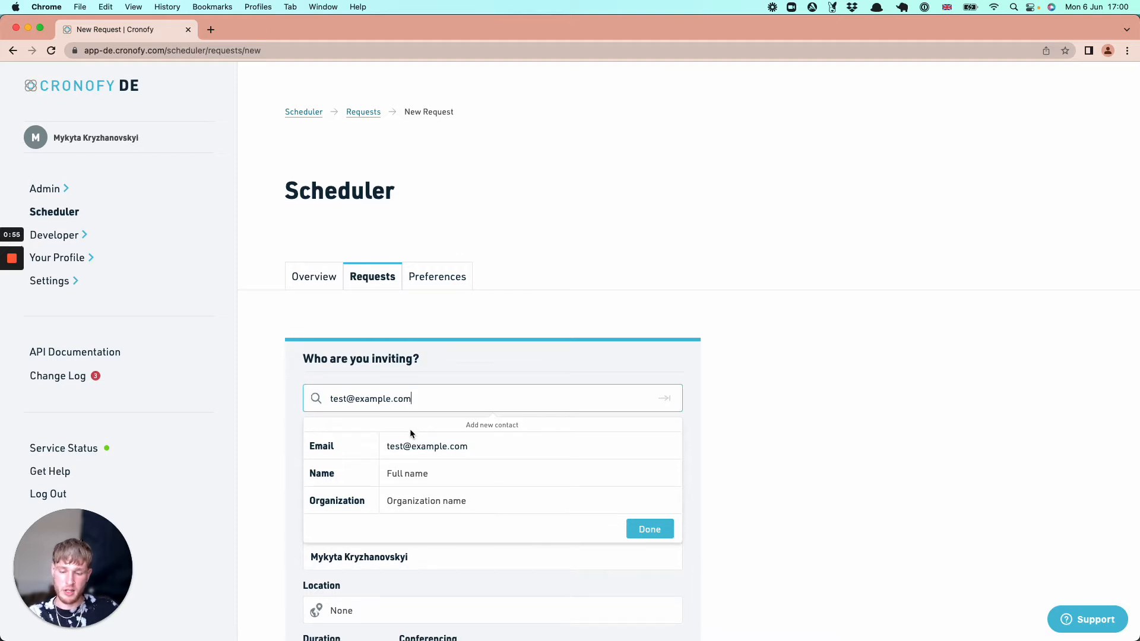
Fill in the new contact's full name and the organization "Test Organization", and save the contact as invitee.
left_click(431, 475)
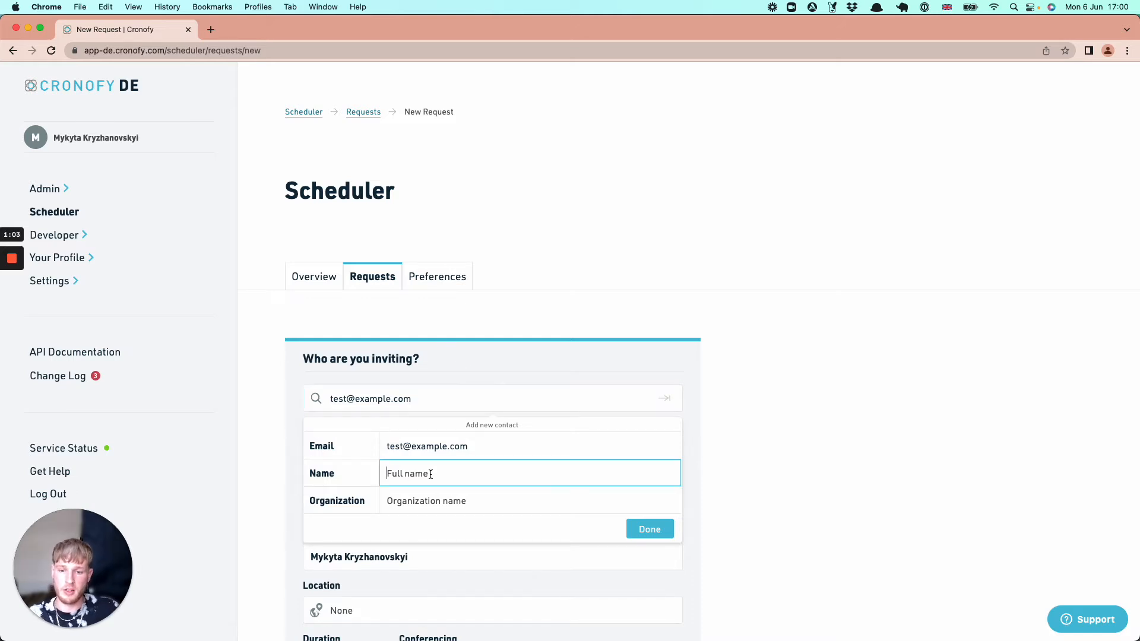
type("Test")
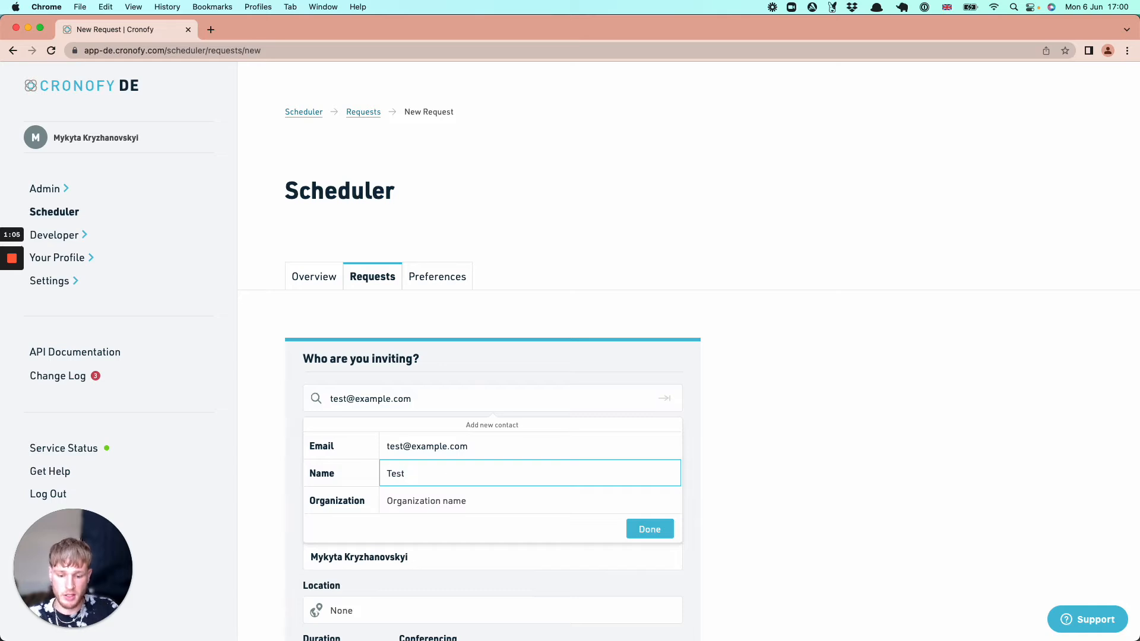
type(" Person")
key("Tab")
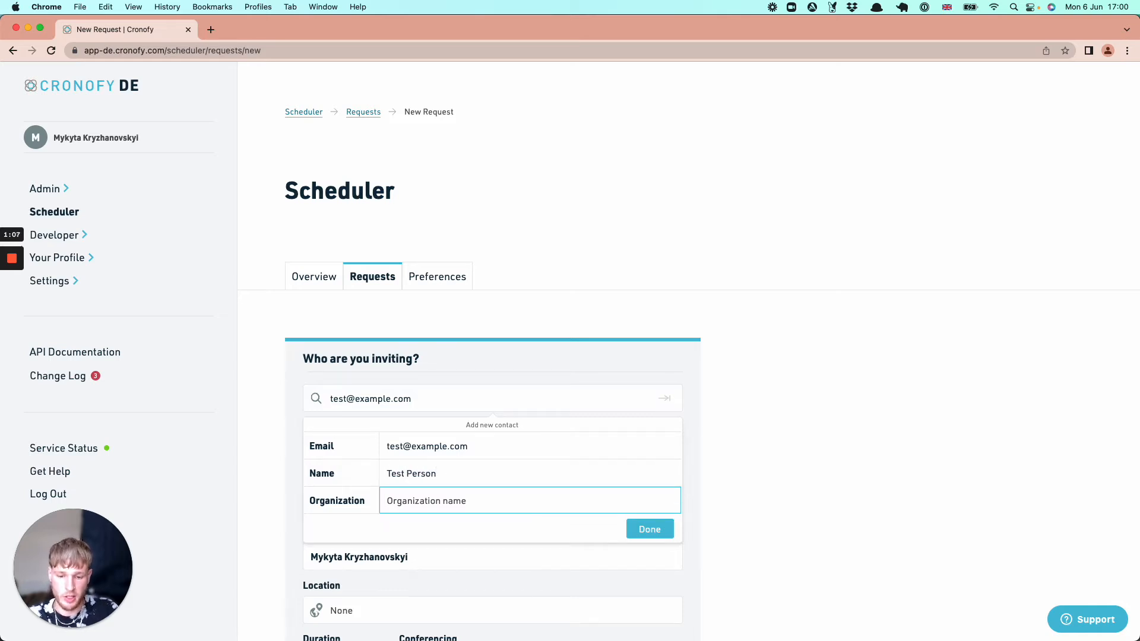
type("Test O")
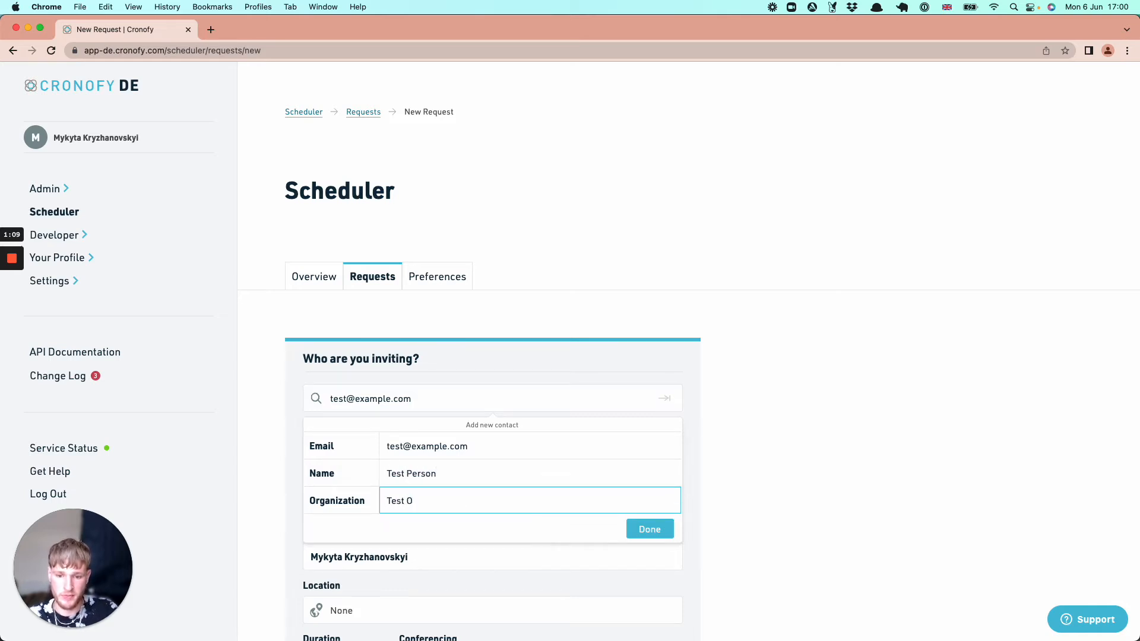
type("rganizatio")
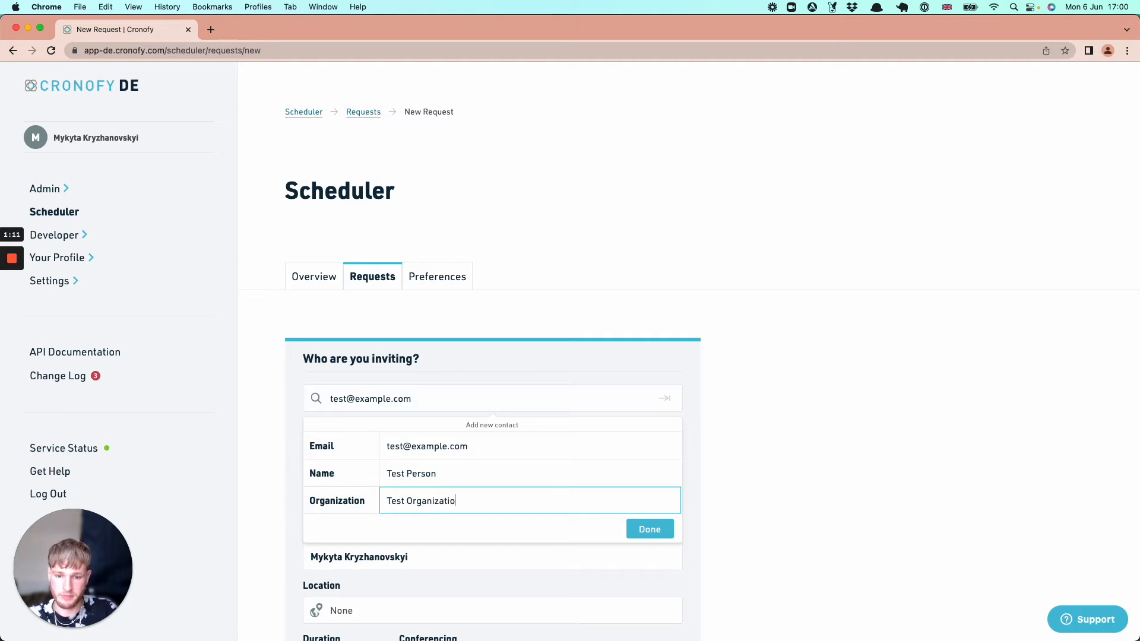
type("n")
left_click(653, 530)
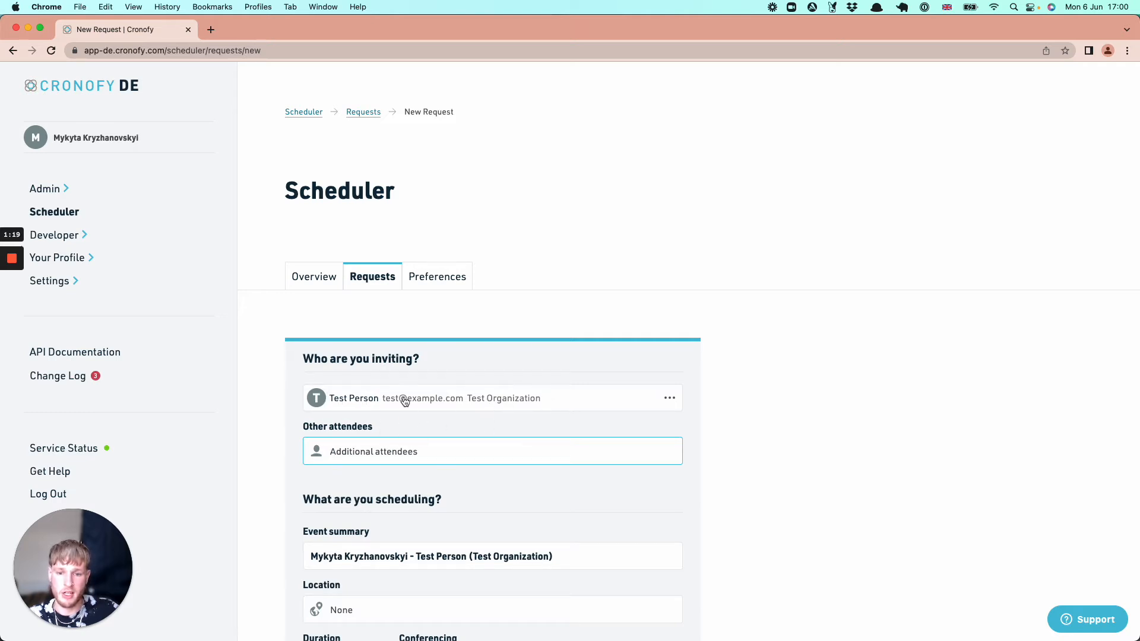
Add a second person as an additional attendee using their email address.
scroll(486, 451, "down", 3)
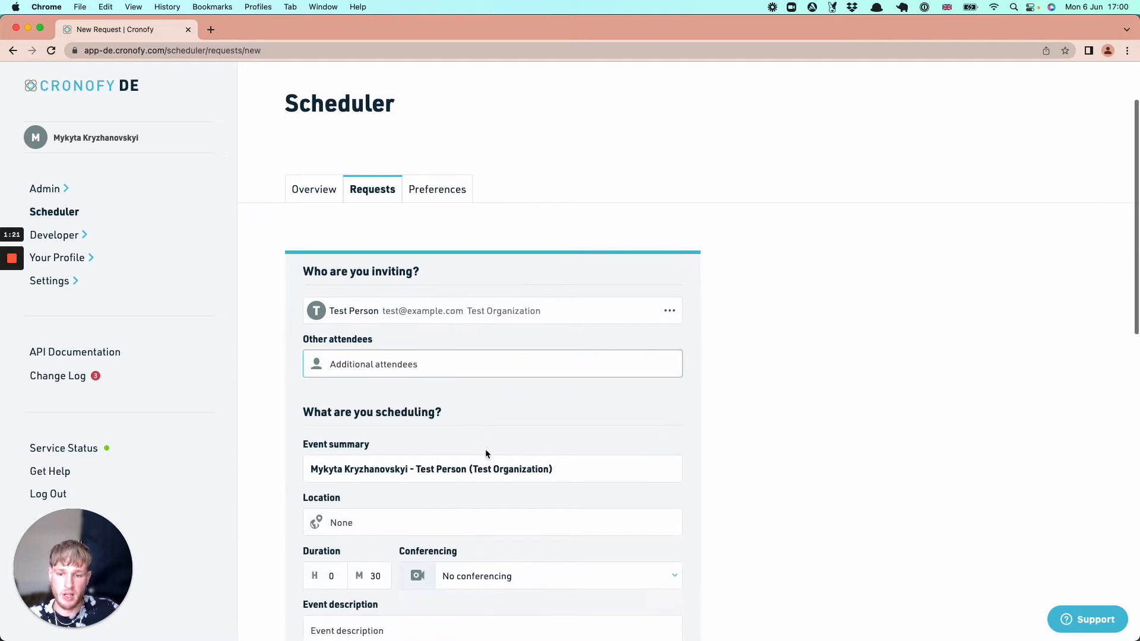
scroll(484, 423, "down", 1)
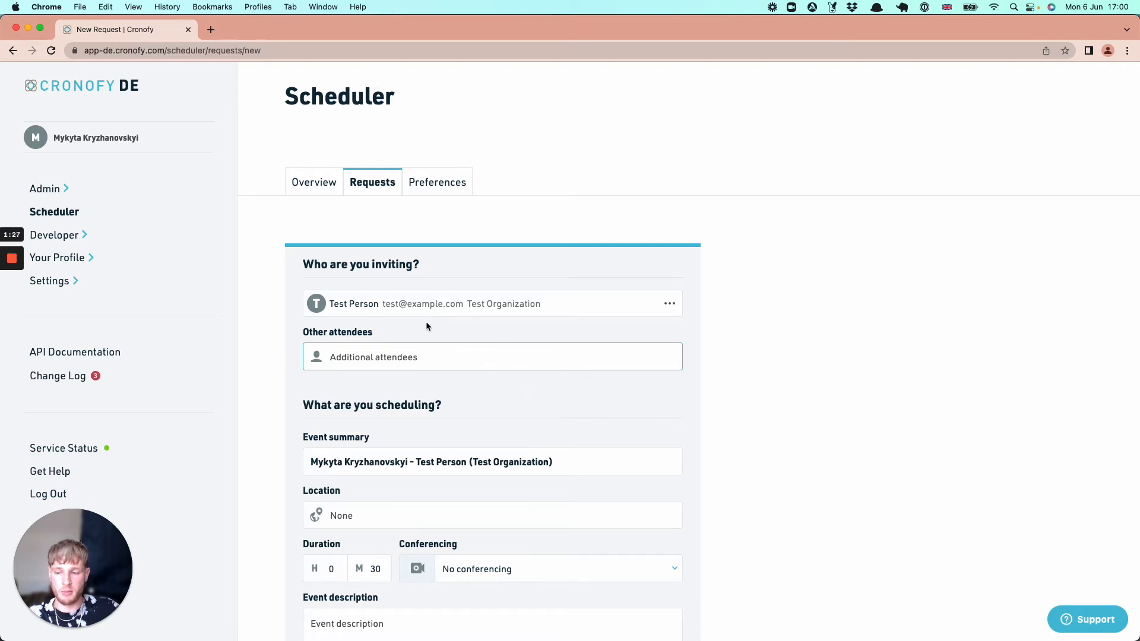
left_click(428, 358)
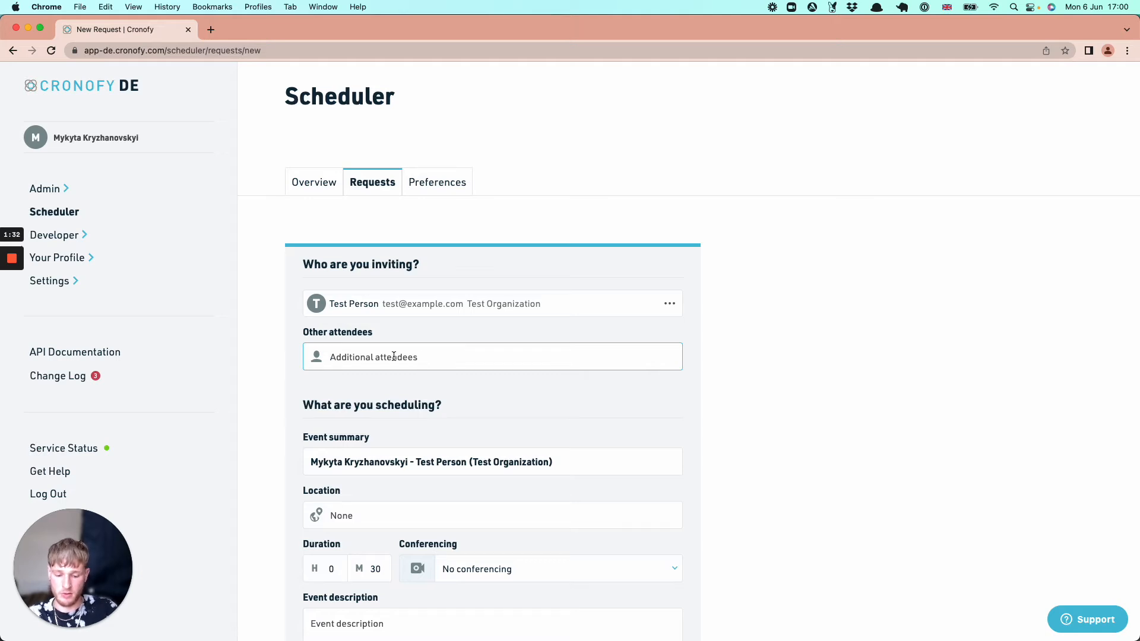
type("test@exa")
key("BackSpace")
key("BackSpace")
key("BackSpace")
key("BackSpace")
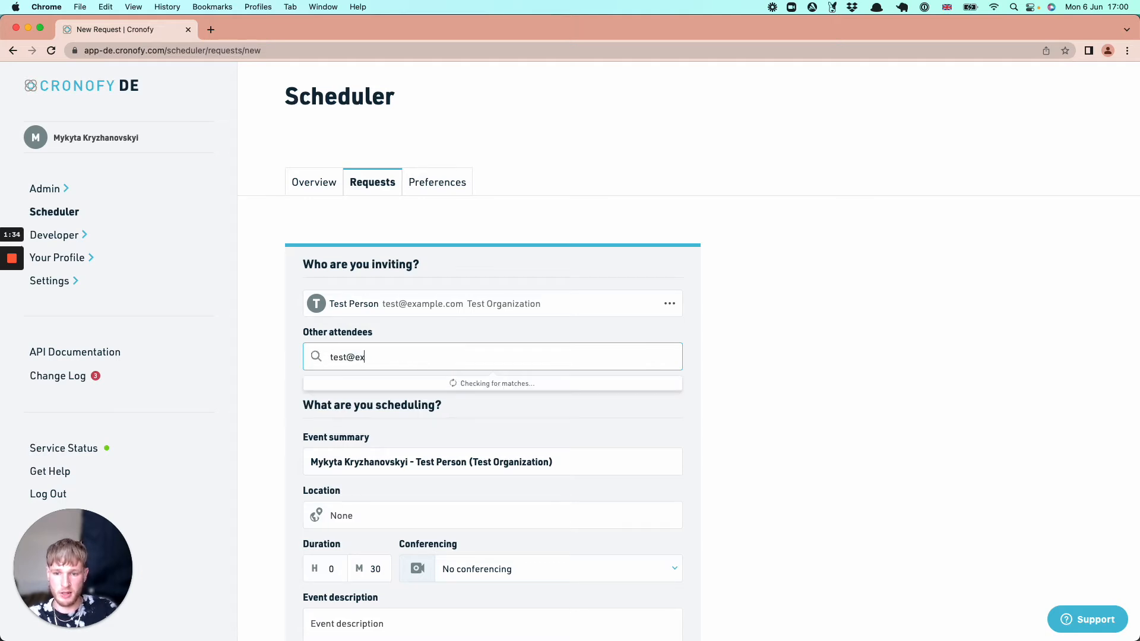
type("2@examp")
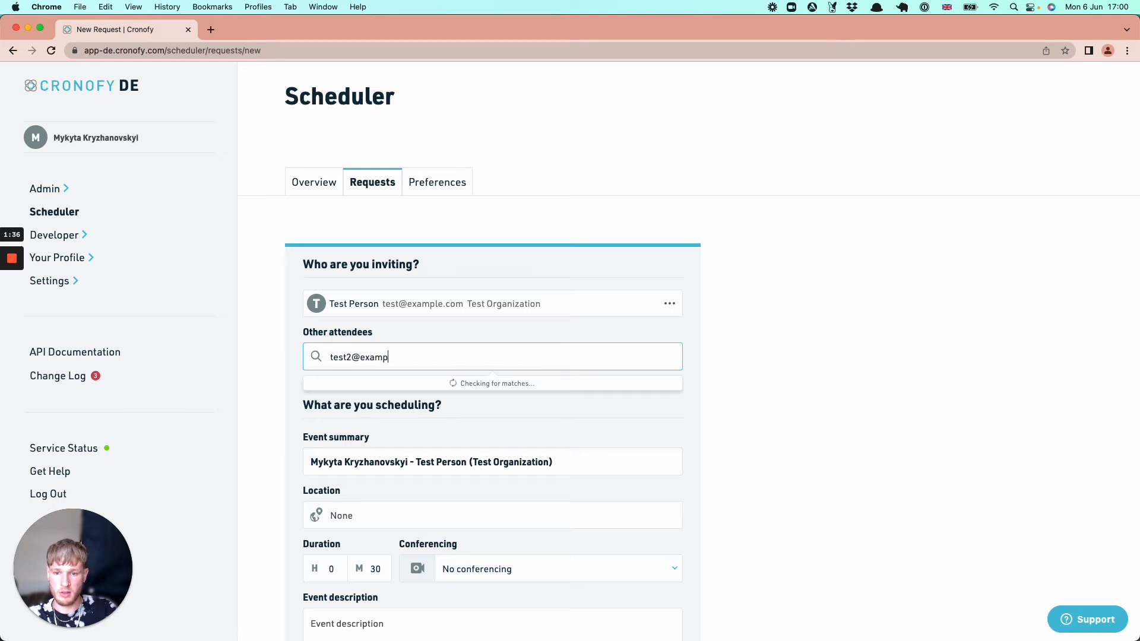
type("le.com")
left_click(638, 478)
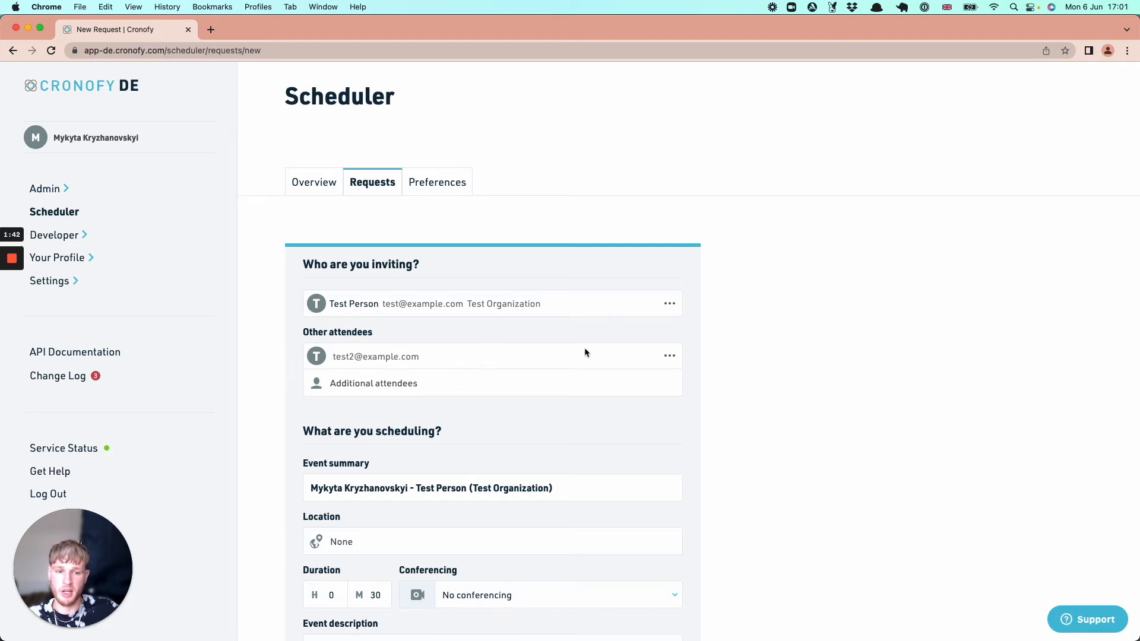
Replace the event summary with "First Scheduling Request".
scroll(519, 410, "down", 3)
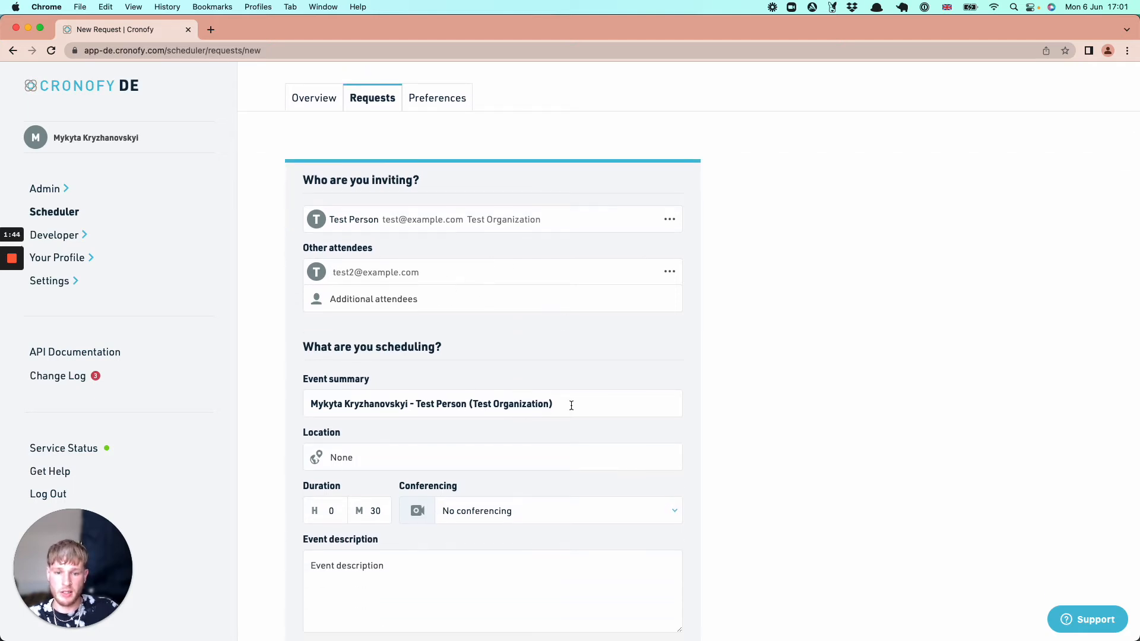
scroll(570, 404, "down", 1)
left_click(570, 407)
left_click(572, 376)
left_click_drag(561, 374, 240, 372)
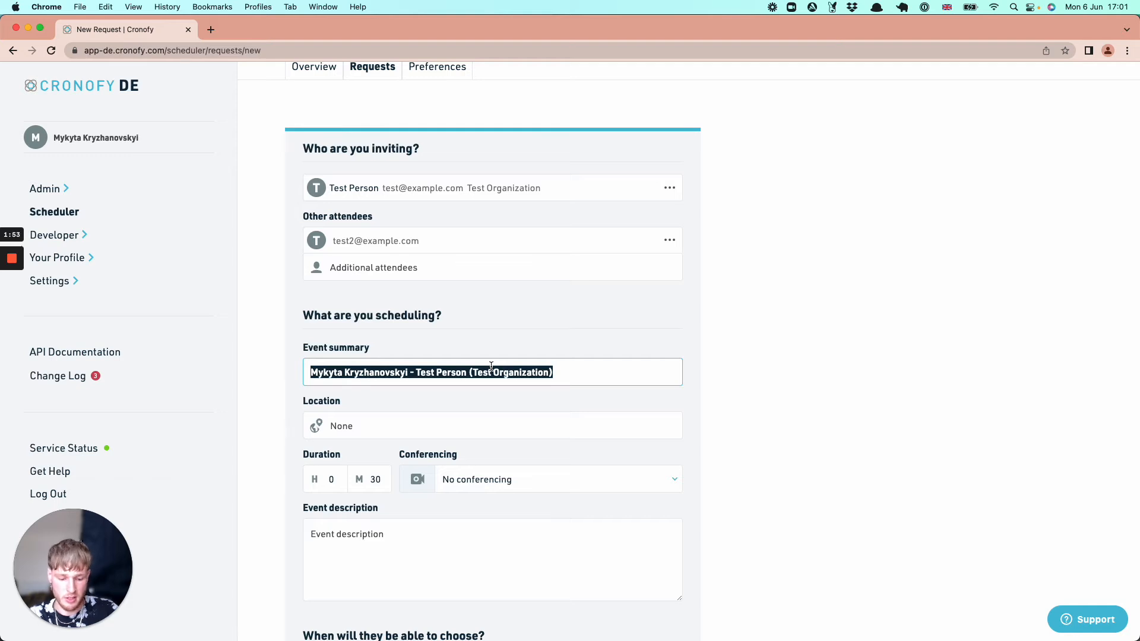
type("First Sche")
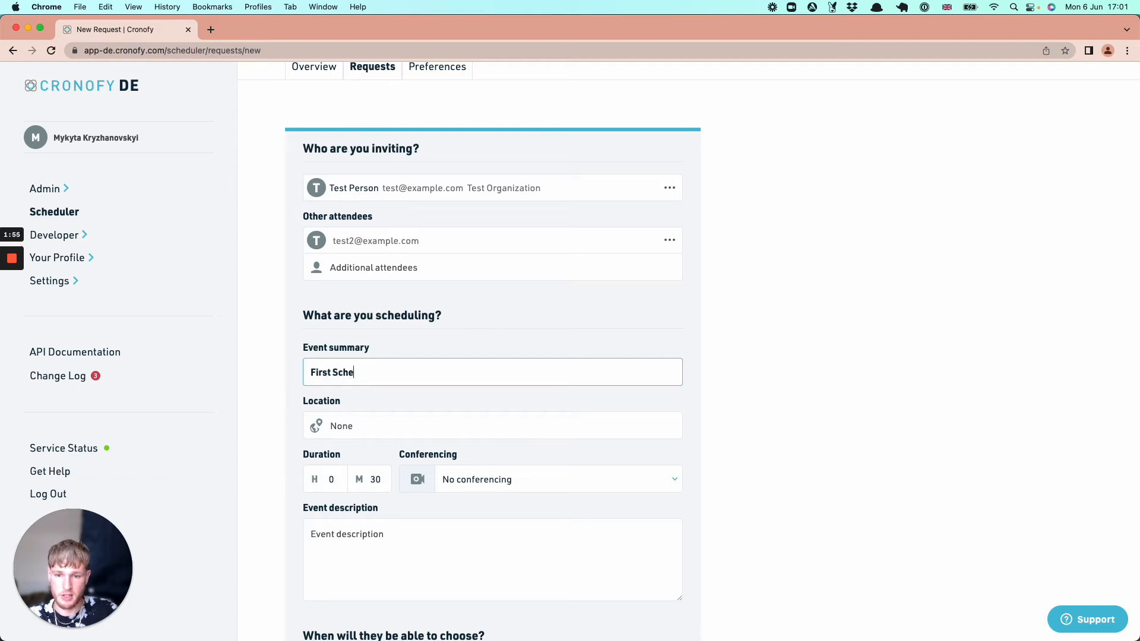
type("duling Request")
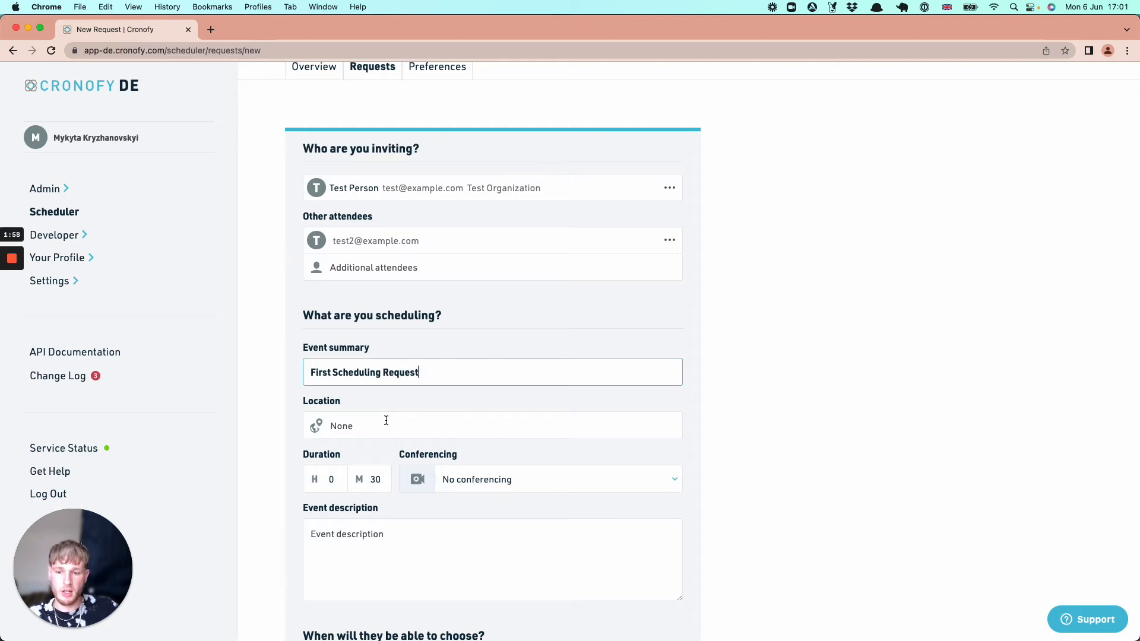
Set the event duration to 1 hour and 0 minutes.
scroll(386, 420, "down", 1)
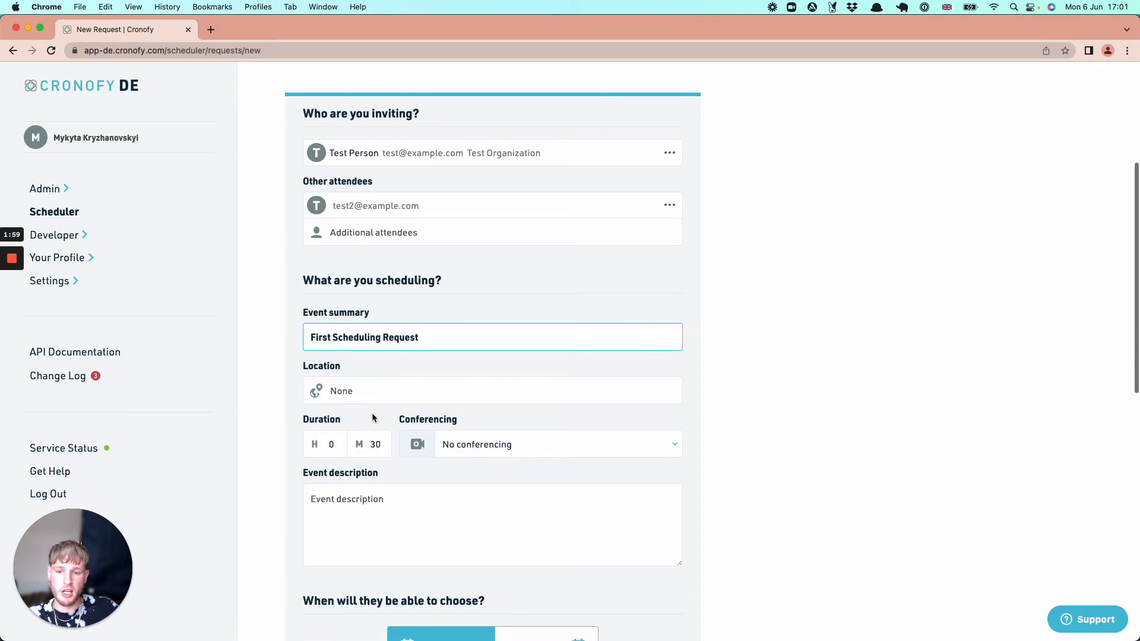
left_click(394, 393)
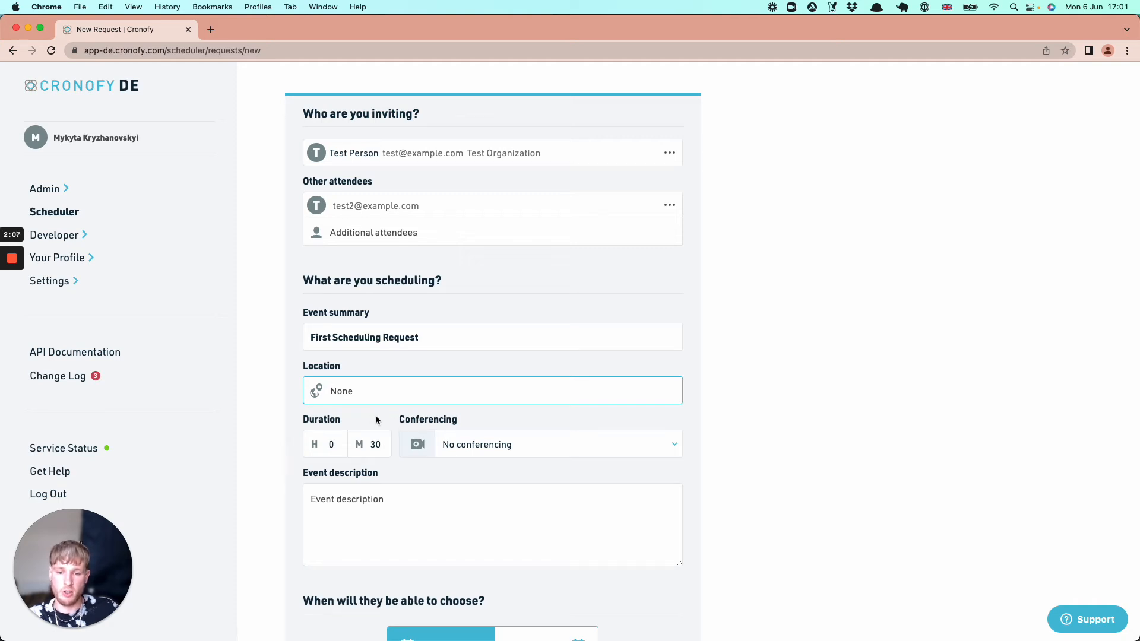
scroll(377, 439, "down", 1)
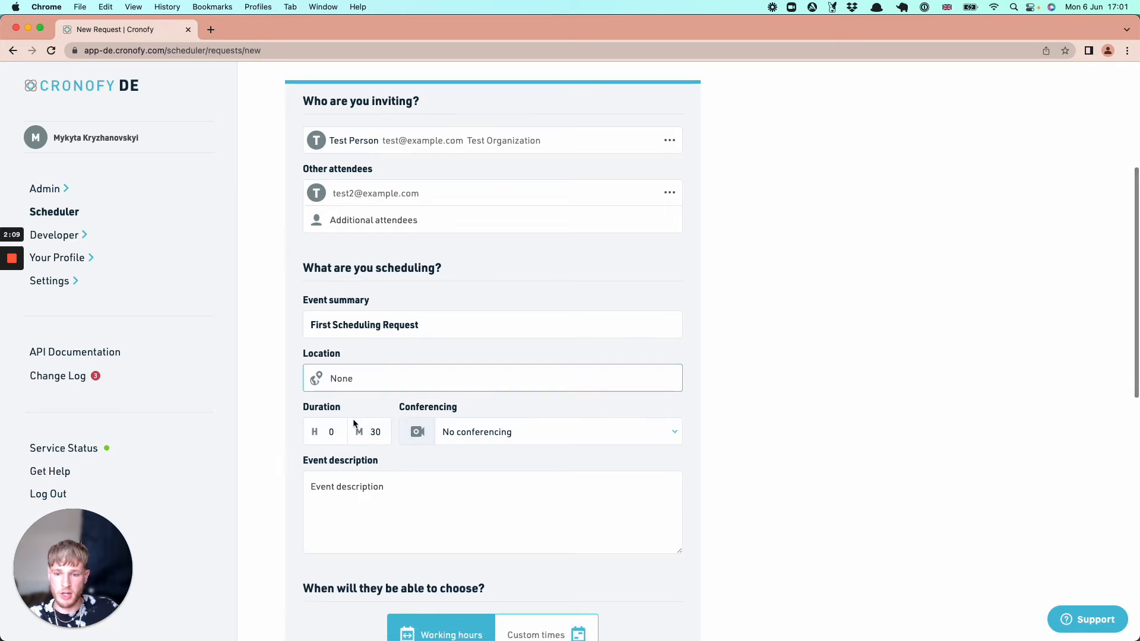
double_click(376, 432)
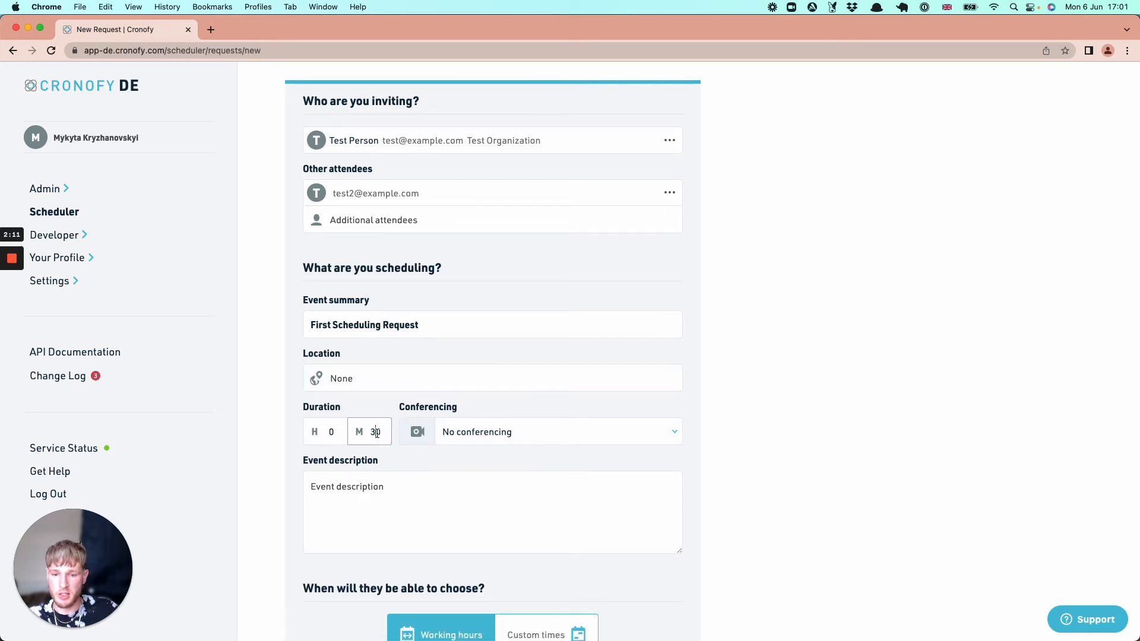
type("0")
double_click(331, 431)
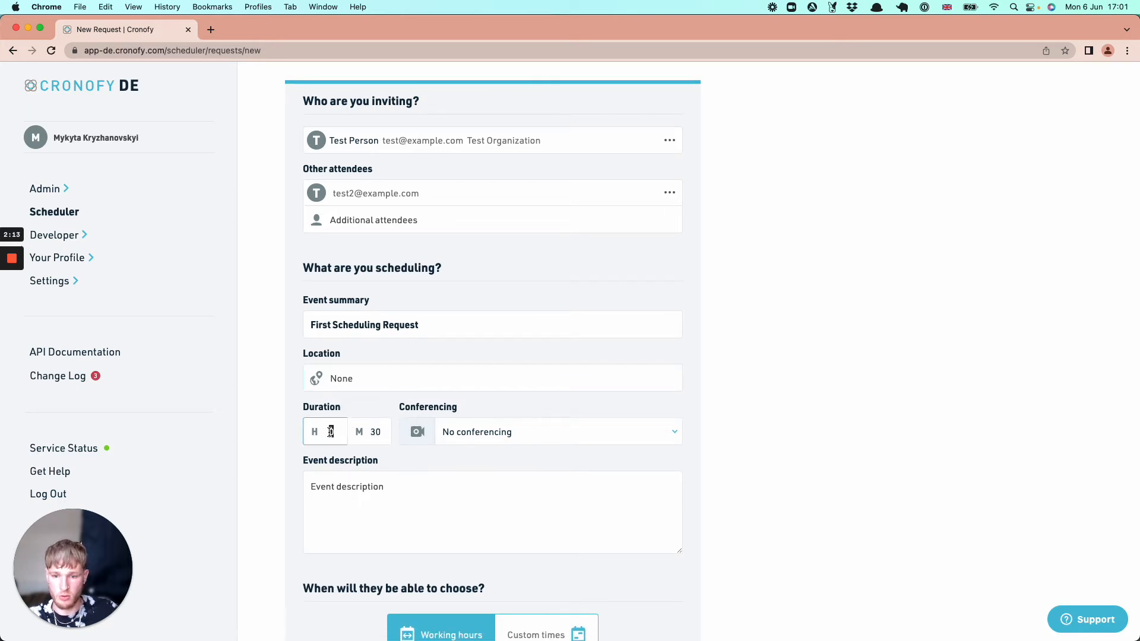
type("1")
double_click(375, 432)
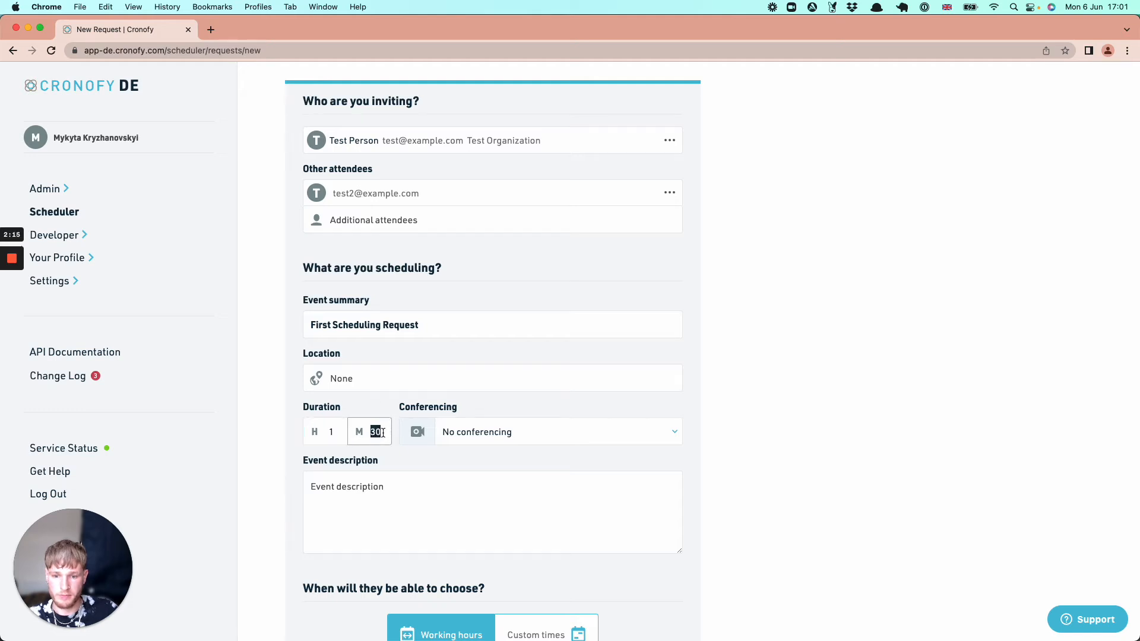
type("0")
left_click(400, 409)
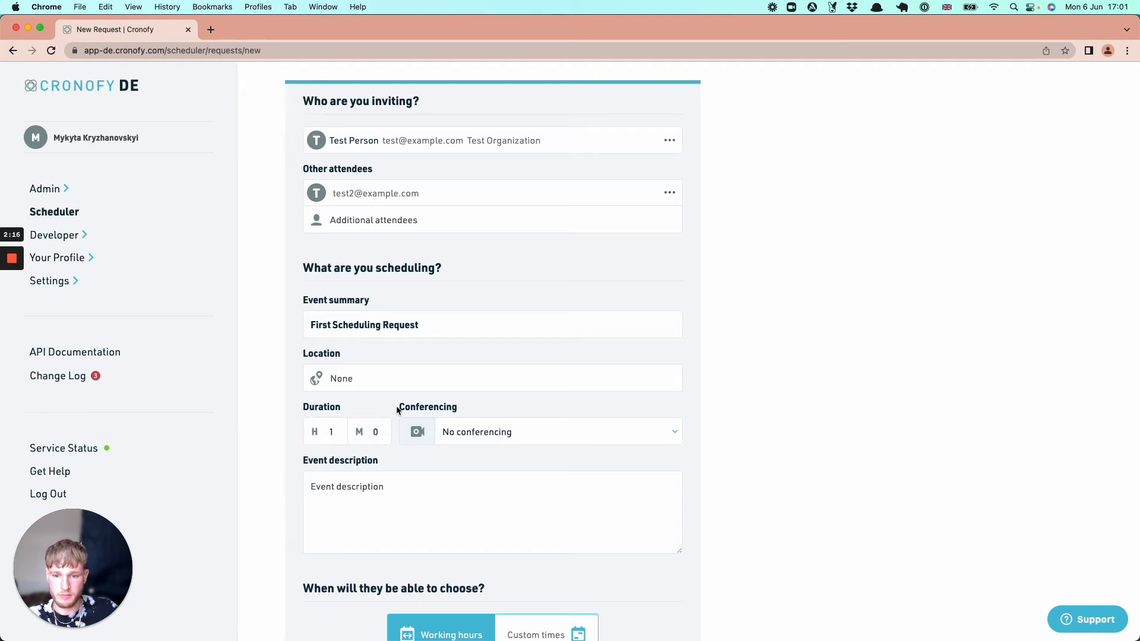
Choose Google Meet for conferencing and enter "First scheduling request" as the event description.
left_click(514, 439)
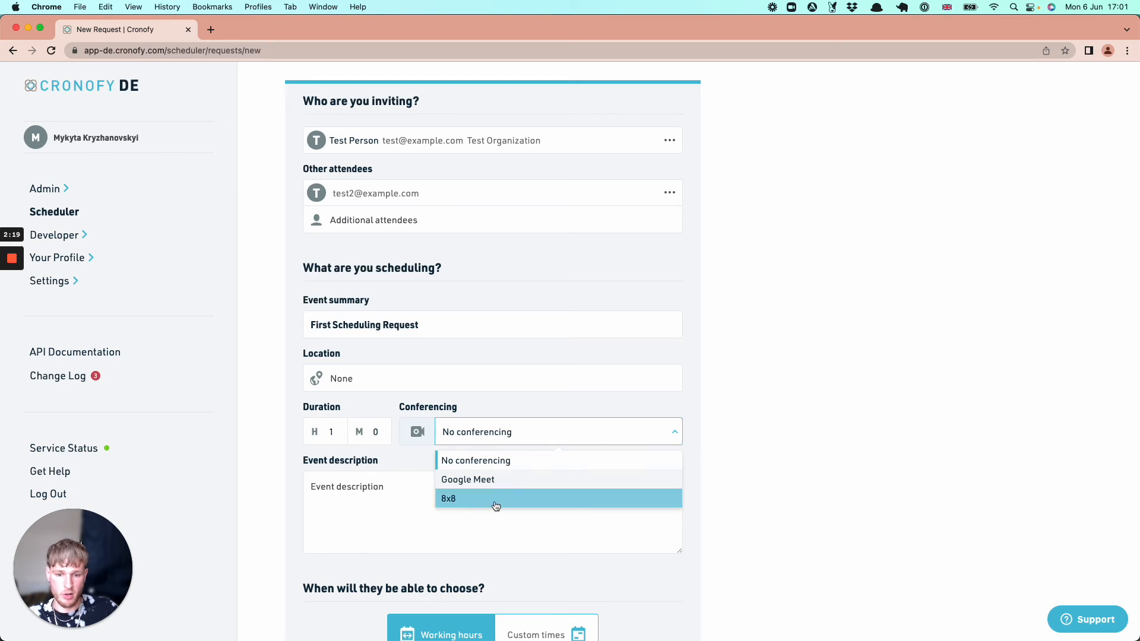
left_click(484, 480)
scroll(509, 460, "down", 2)
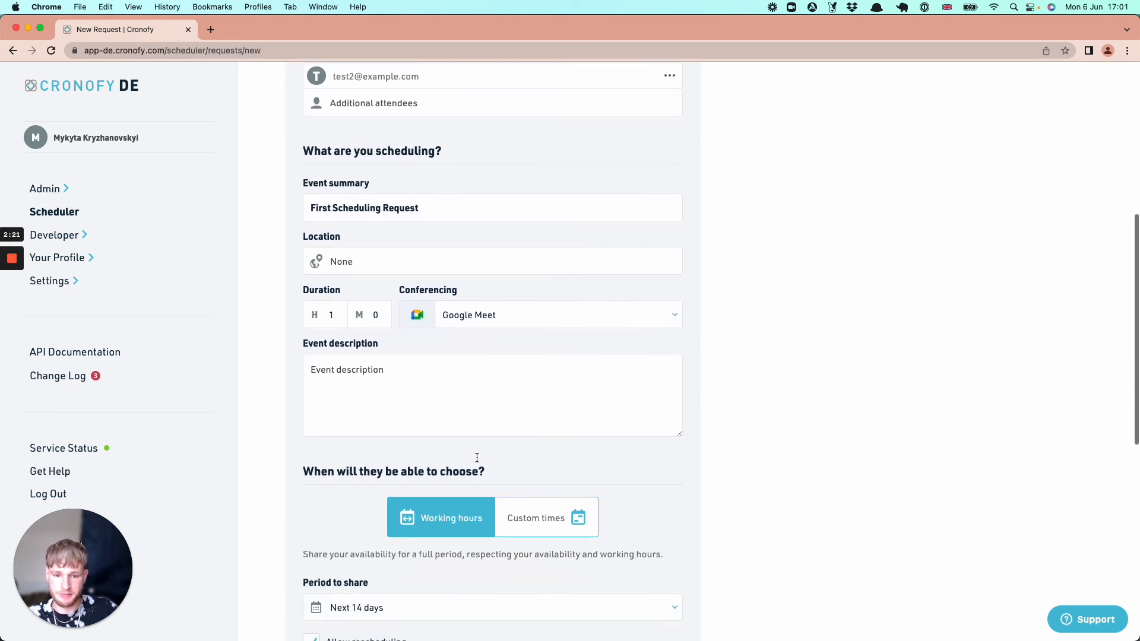
left_click(406, 390)
type("First")
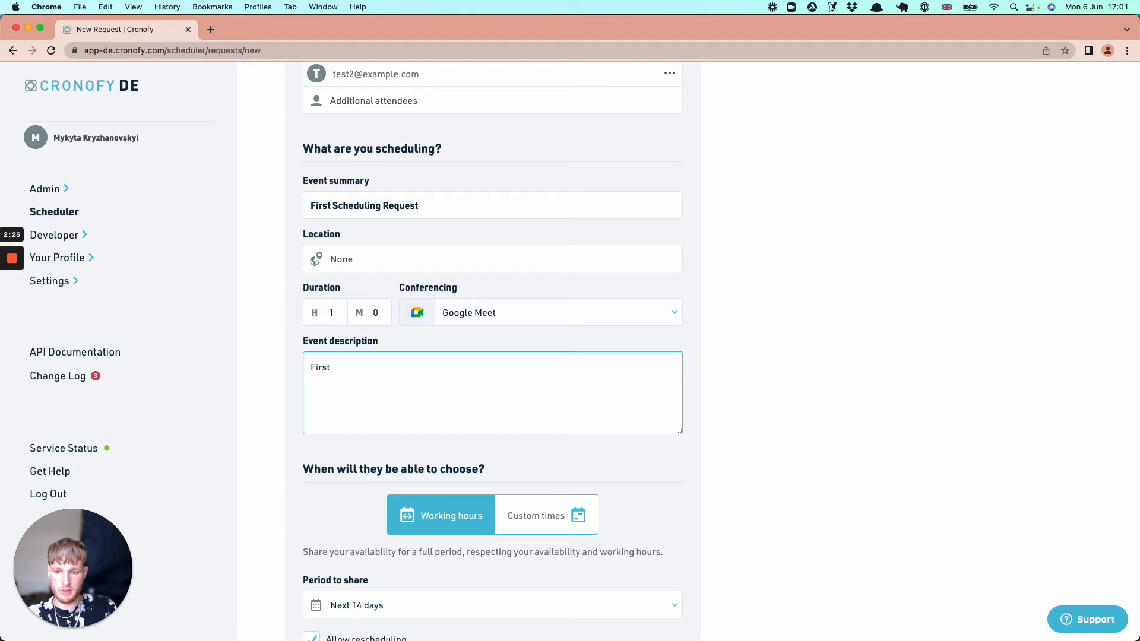
type(" scheduling request")
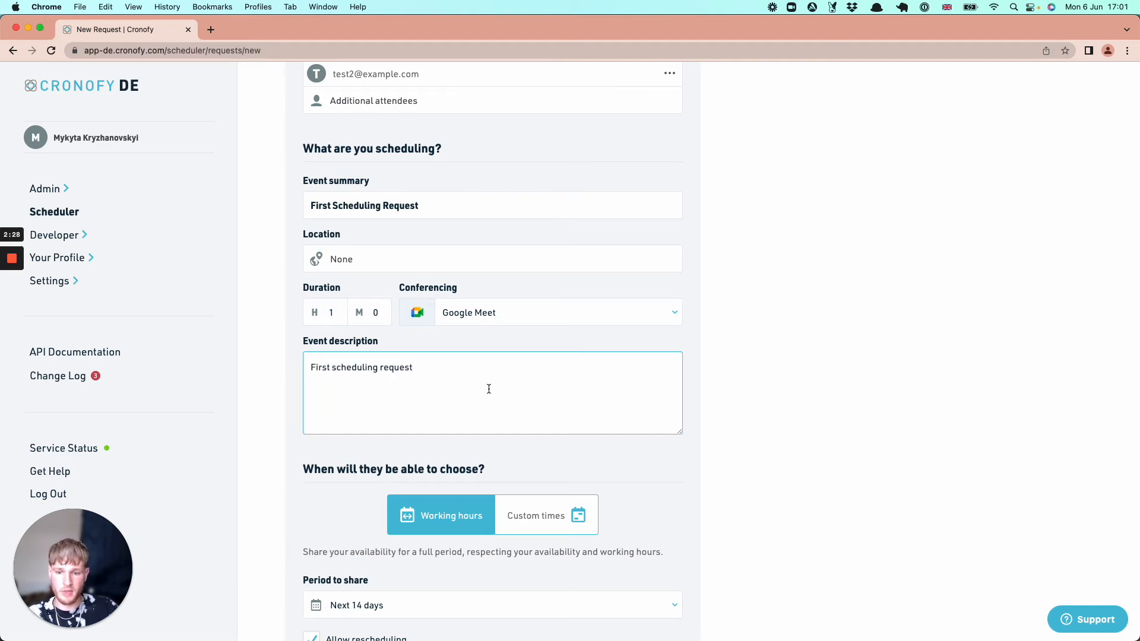
Review the period to share, the rescheduling option and the calendar preview of current availability.
scroll(558, 482, "down", 5)
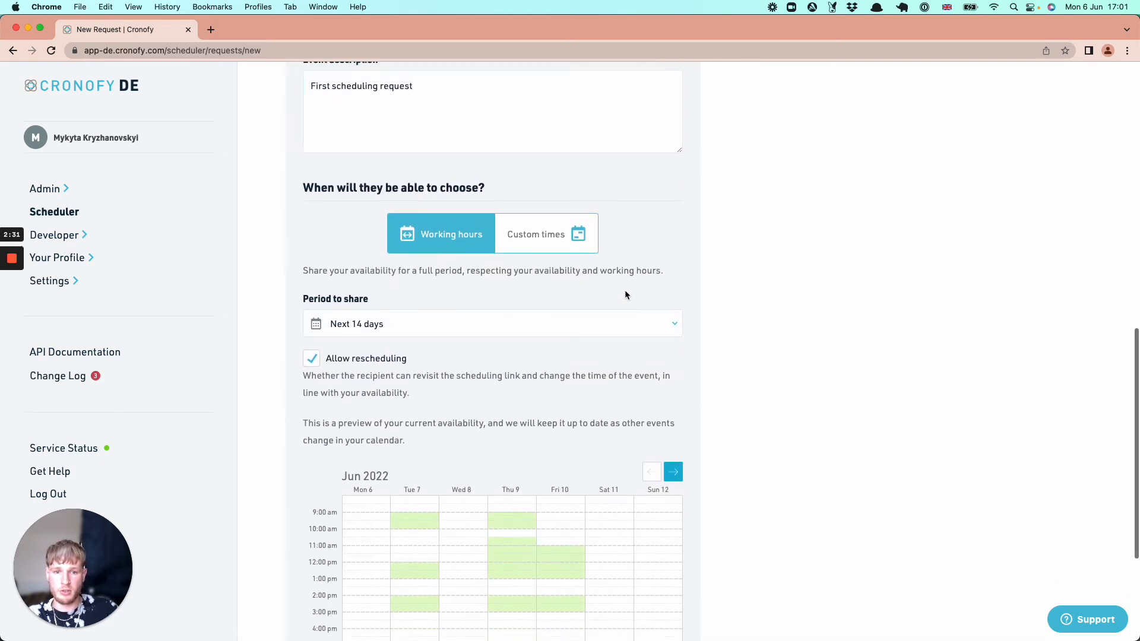
scroll(625, 293, "down", 2)
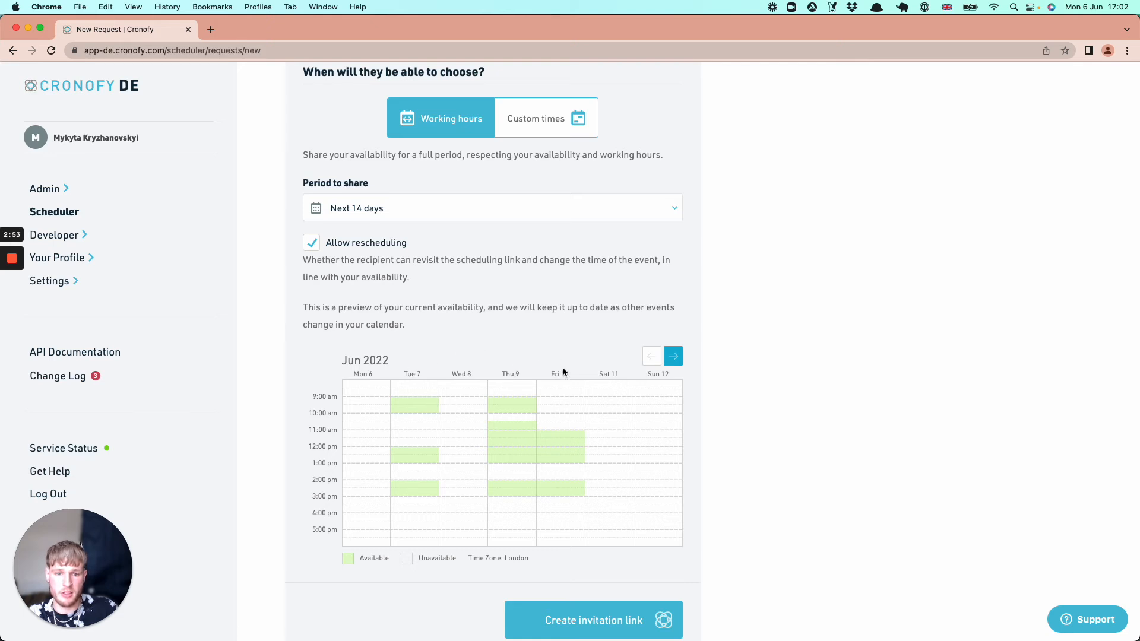
Check the following week's availability in the calendar preview and view the options for the period to share.
left_click(673, 356)
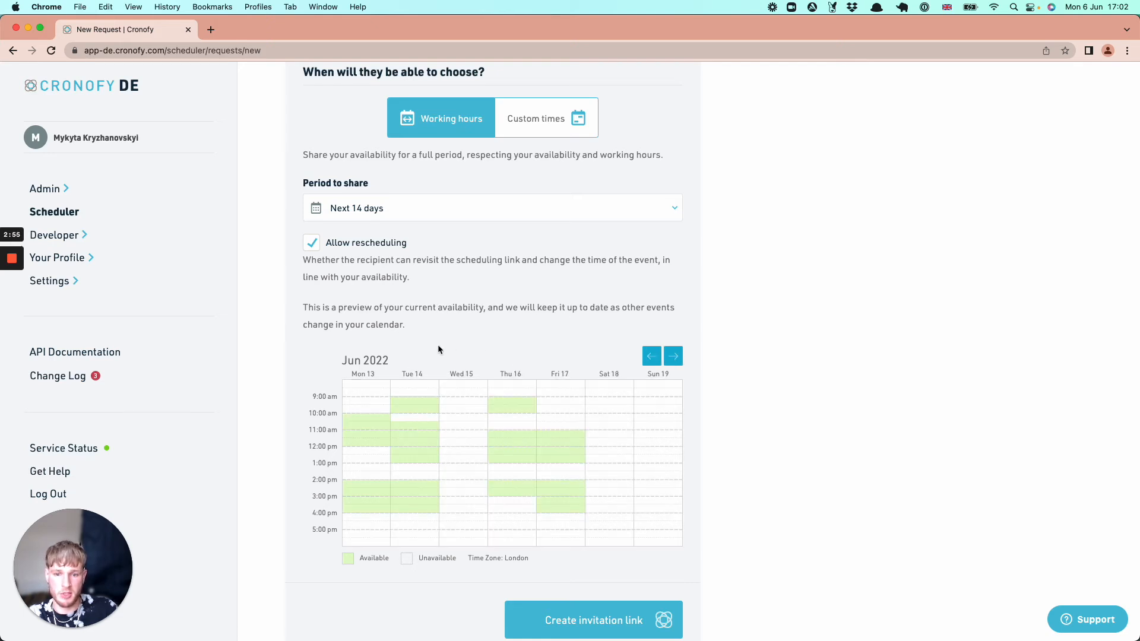
left_click(652, 357)
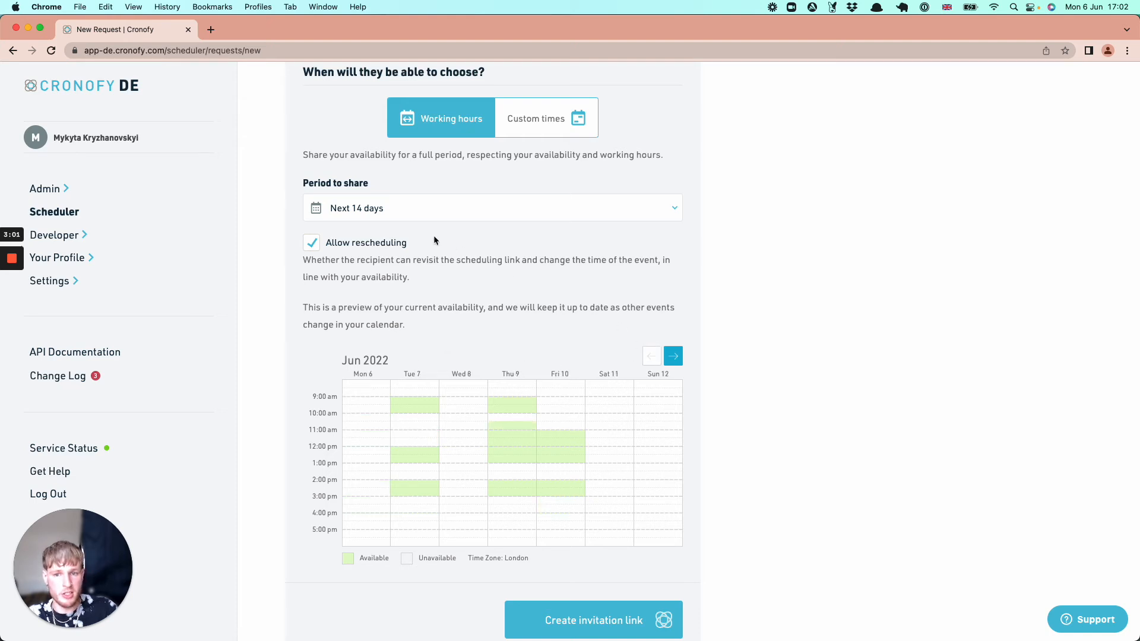
left_click(395, 213)
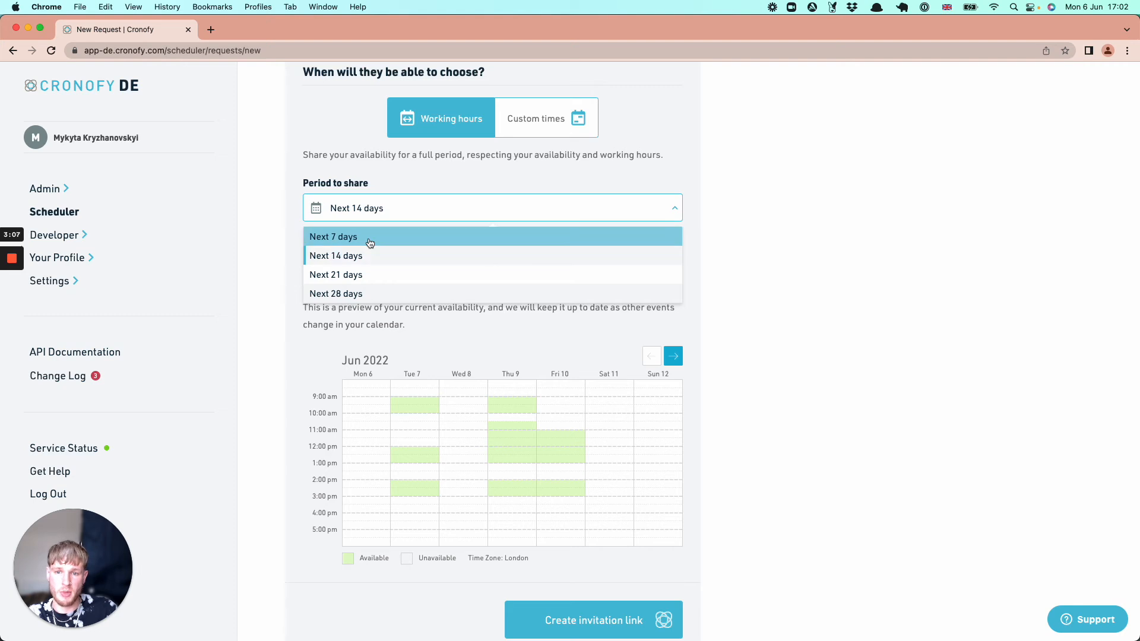
left_click(450, 184)
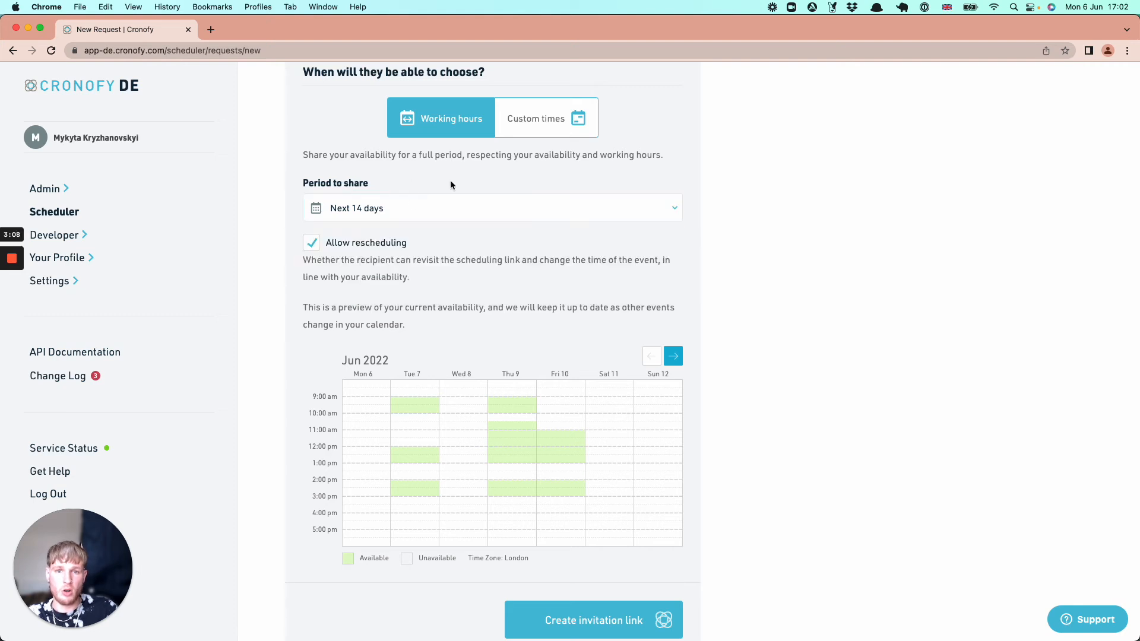
Switch the availability to custom times and select only the free slots on Tuesday 7 June between 9:00 am and 3:00 pm.
left_click(553, 123)
scroll(554, 237, "up", 1)
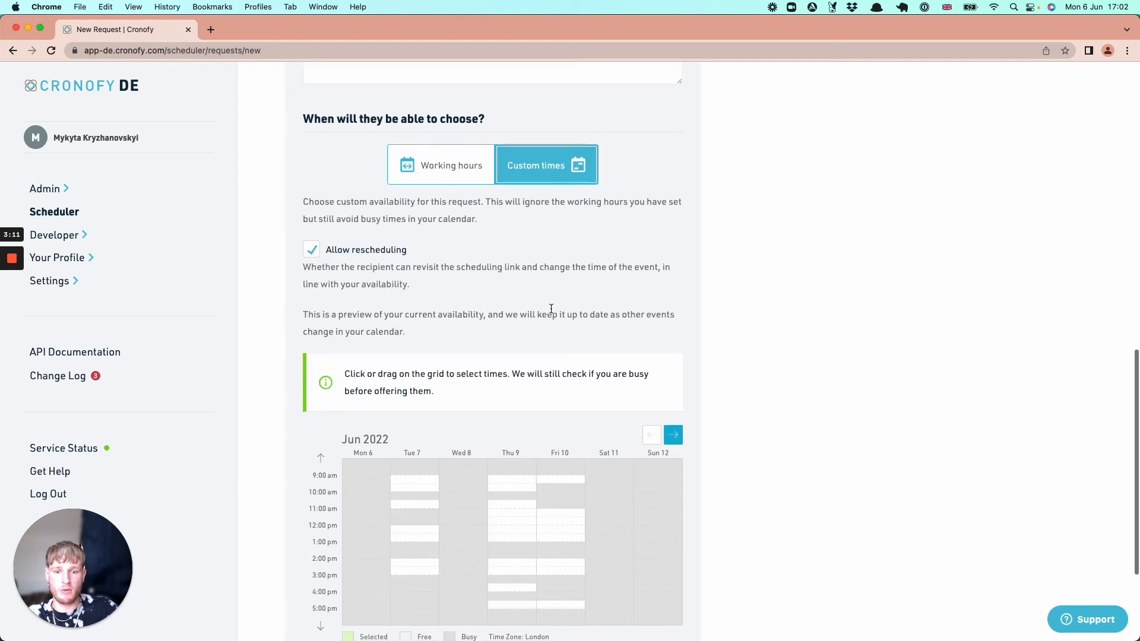
scroll(551, 308, "down", 2)
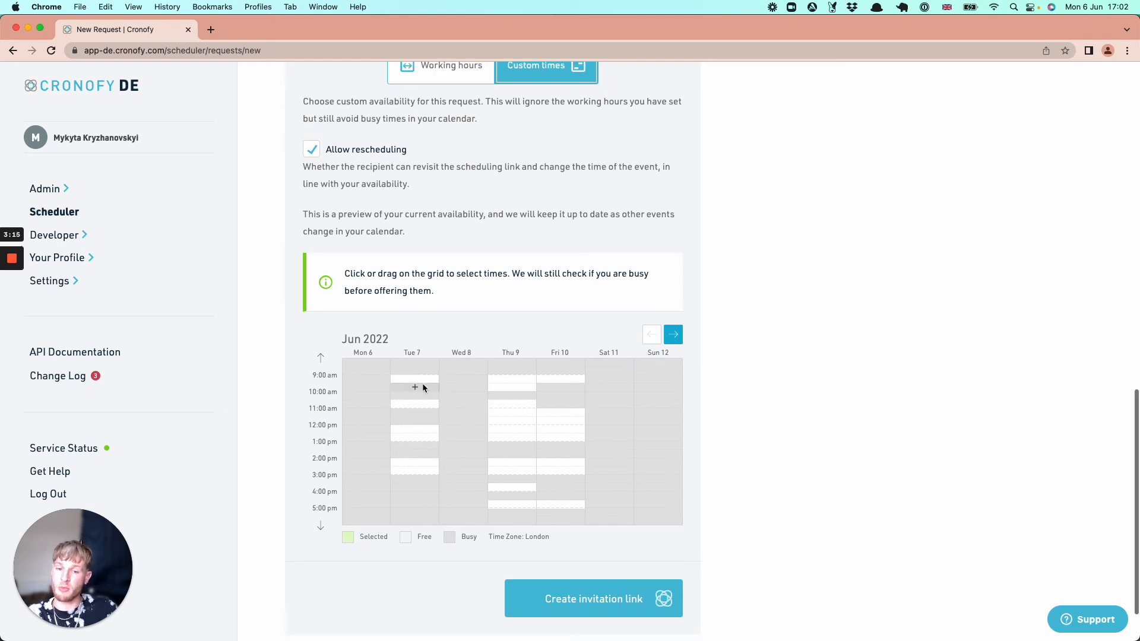
left_click_drag(424, 380, 426, 472)
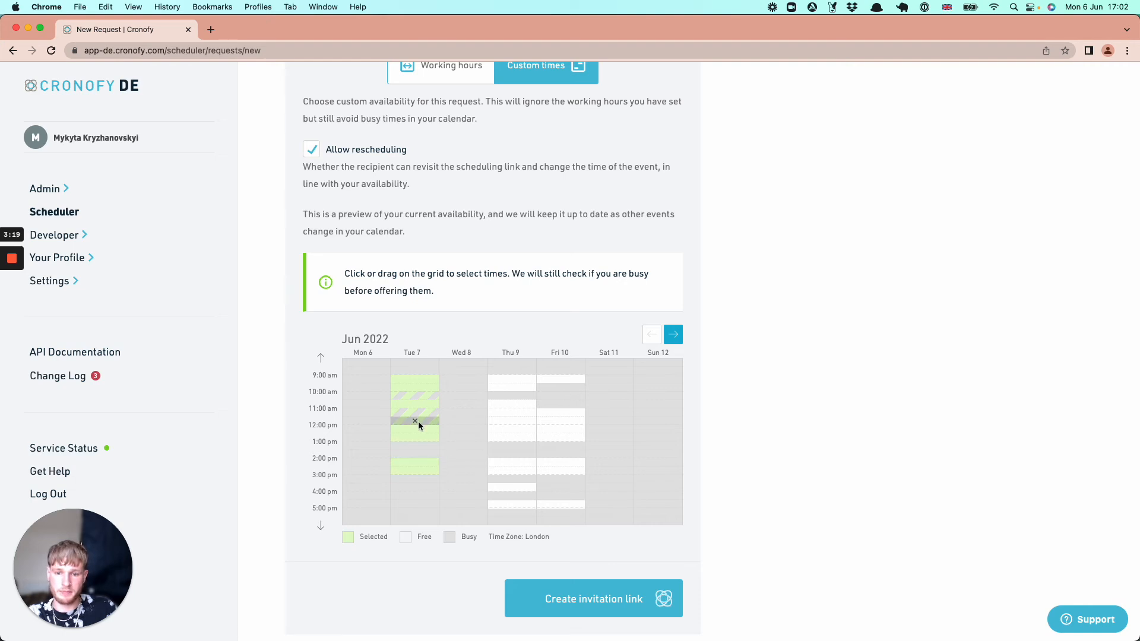
left_click(420, 395)
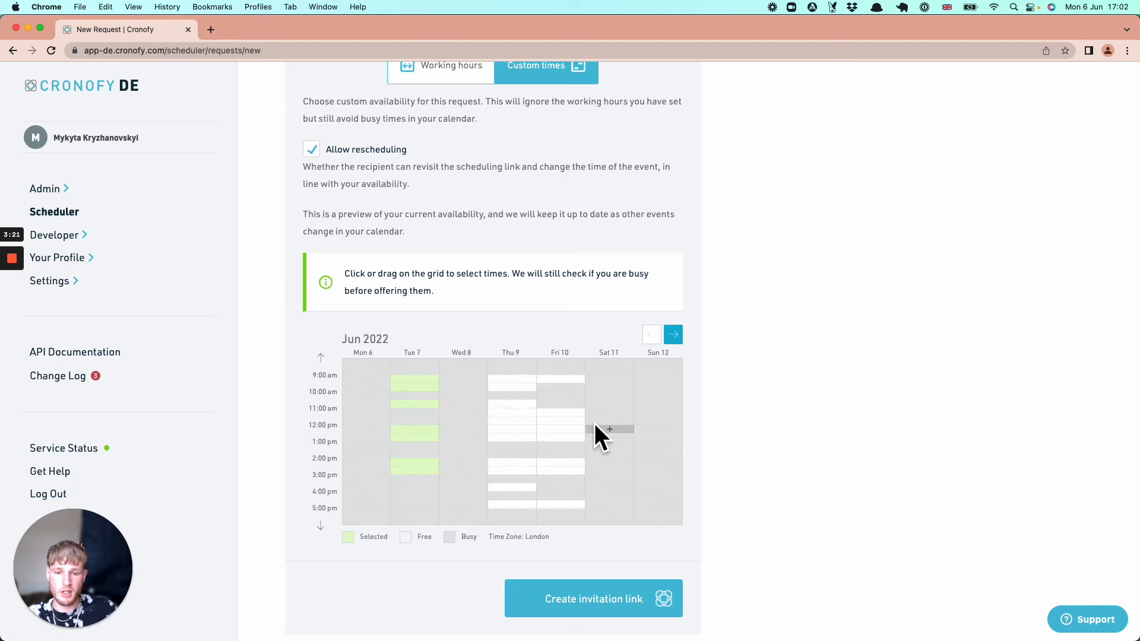
scroll(505, 374, "down", 1)
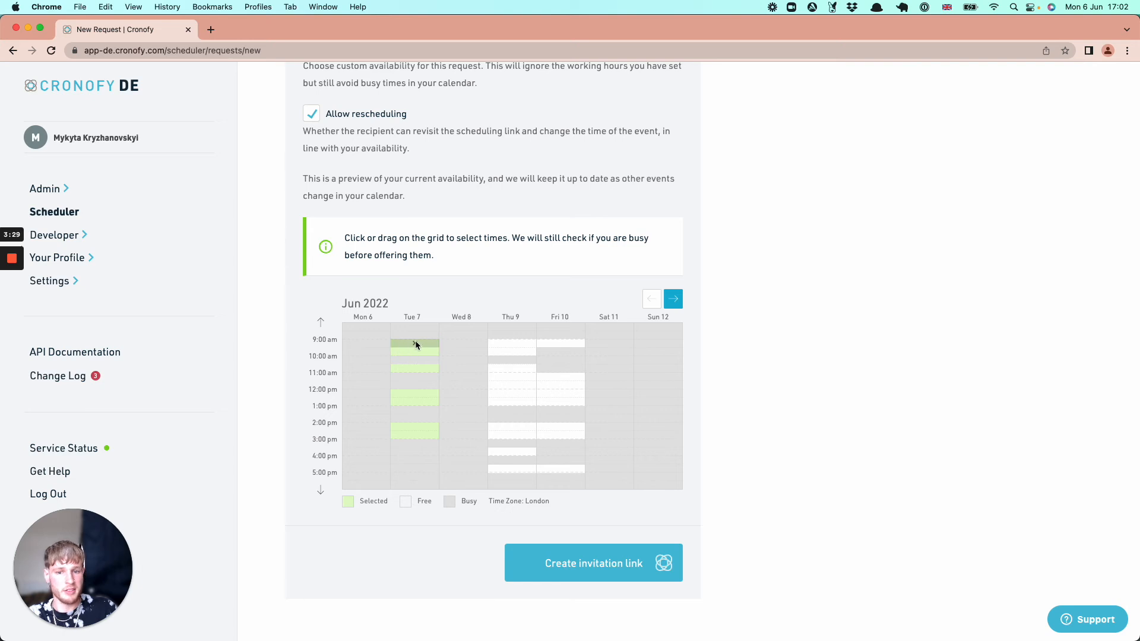
scroll(436, 338, "up", 1)
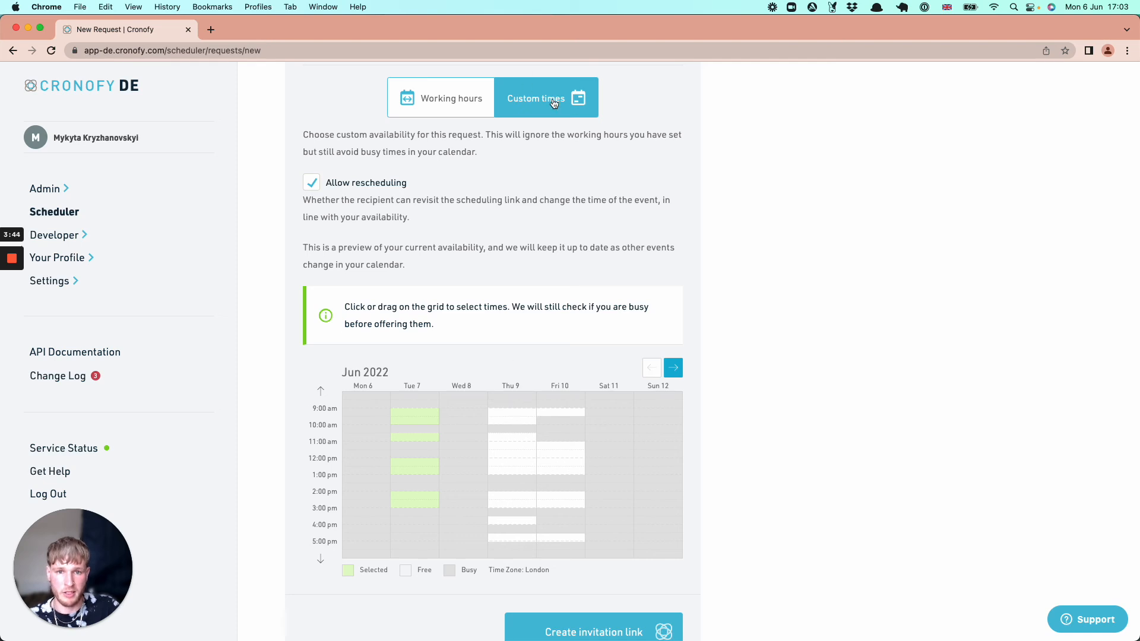
scroll(584, 330, "down", 1)
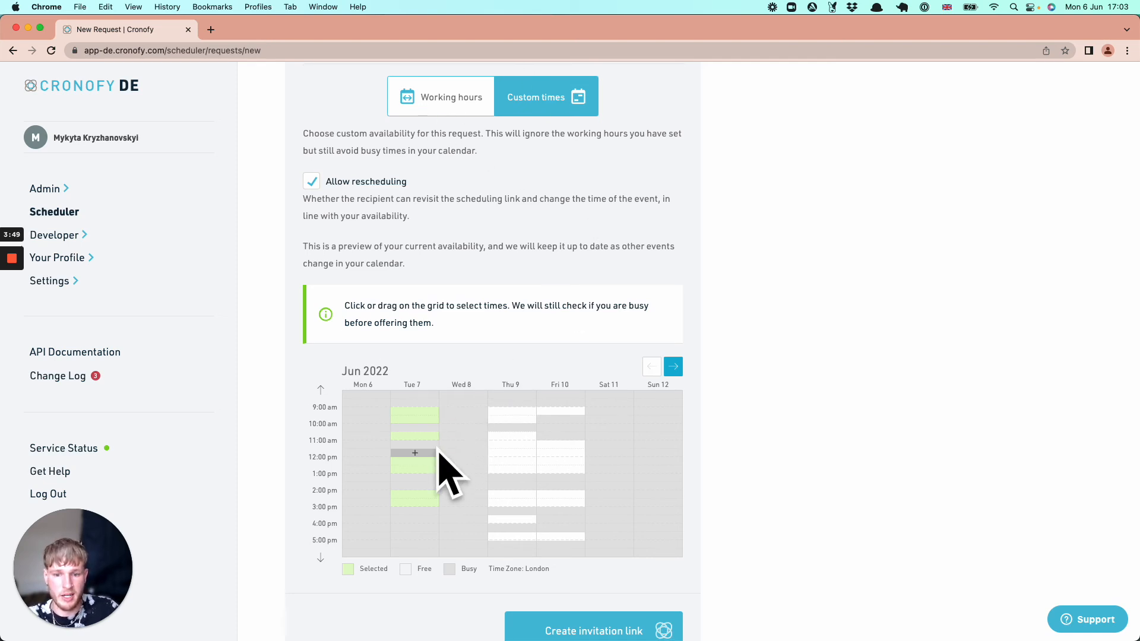
scroll(486, 312, "up", 2)
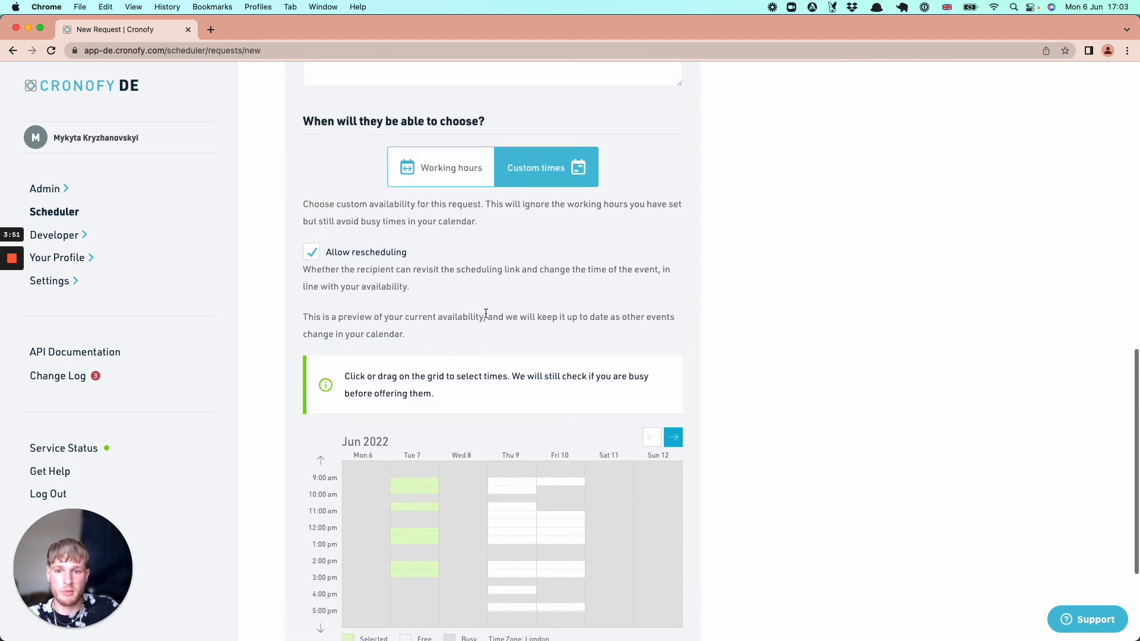
left_click_drag(326, 254, 406, 256)
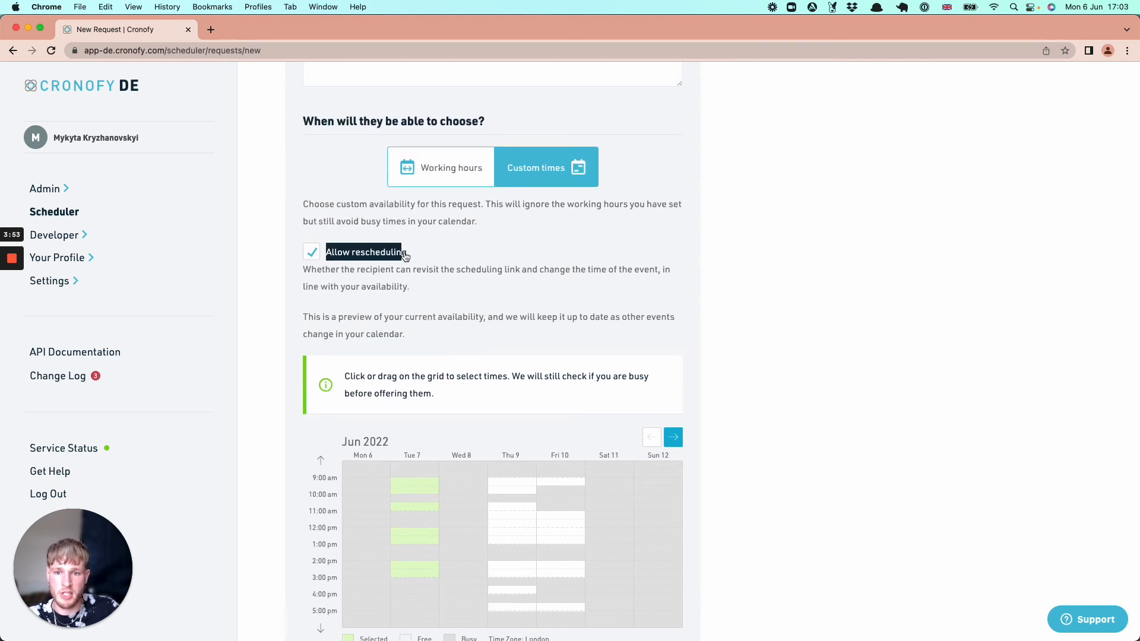
left_click(668, 251)
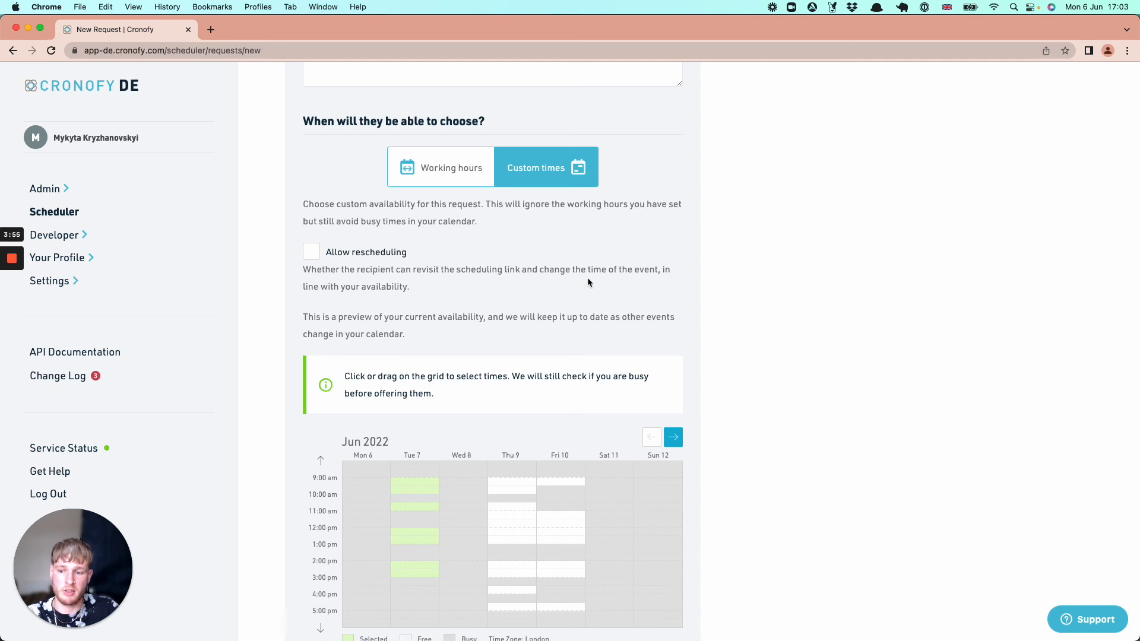
left_click(311, 252)
Create the invitation link for the scheduling request and look through the resulting request summary.
scroll(529, 305, "down", 3)
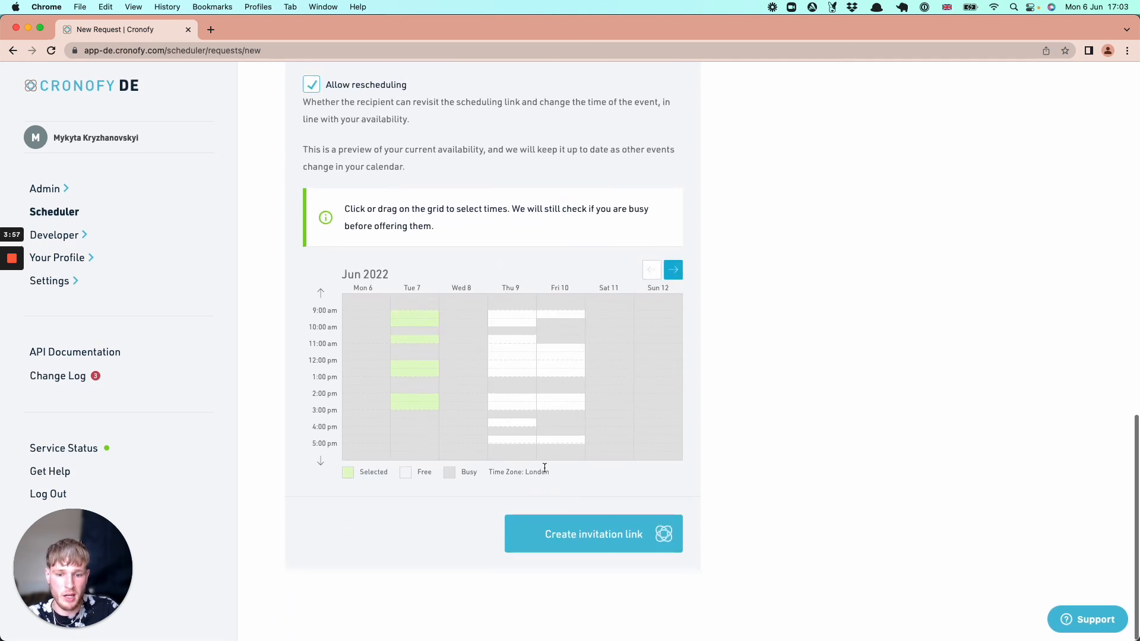
left_click(614, 538)
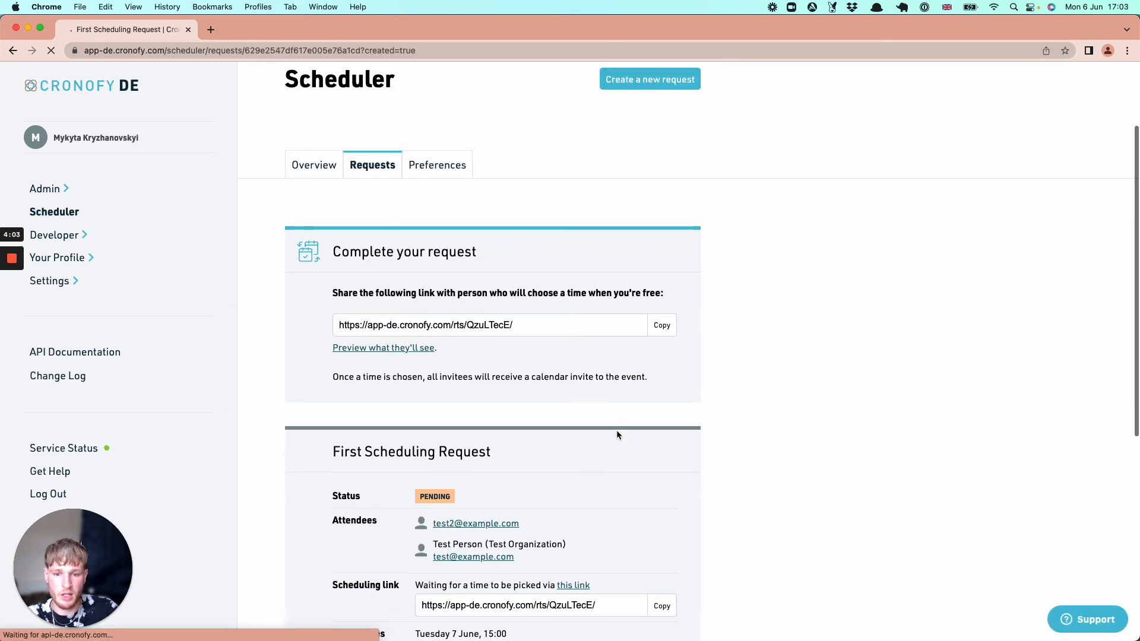
scroll(616, 434, "down", 4)
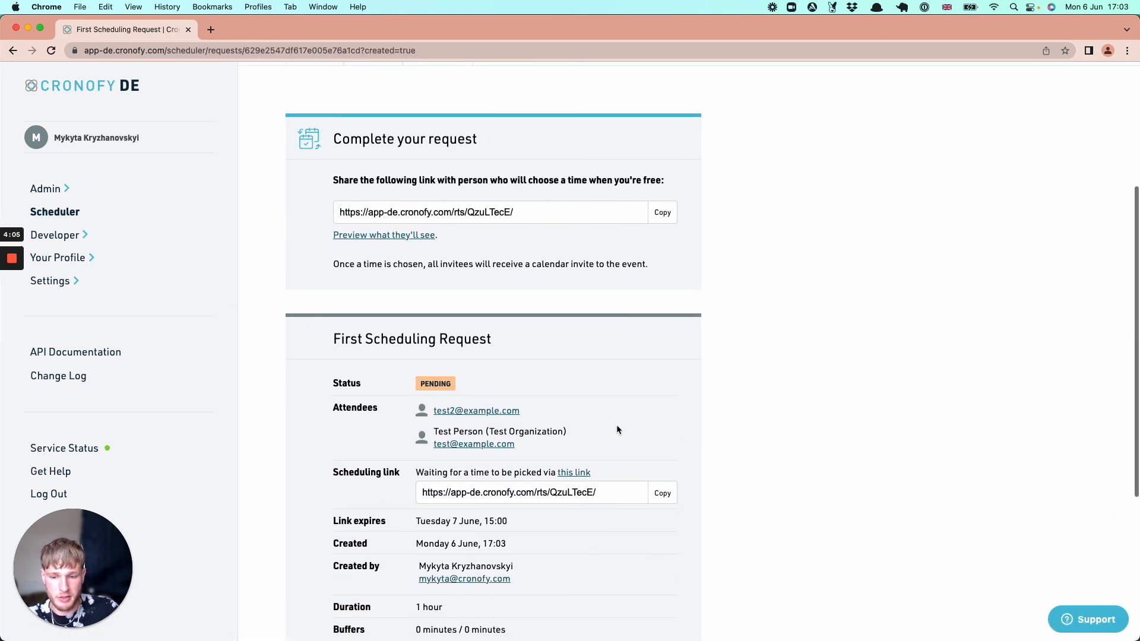
scroll(616, 425, "up", 4)
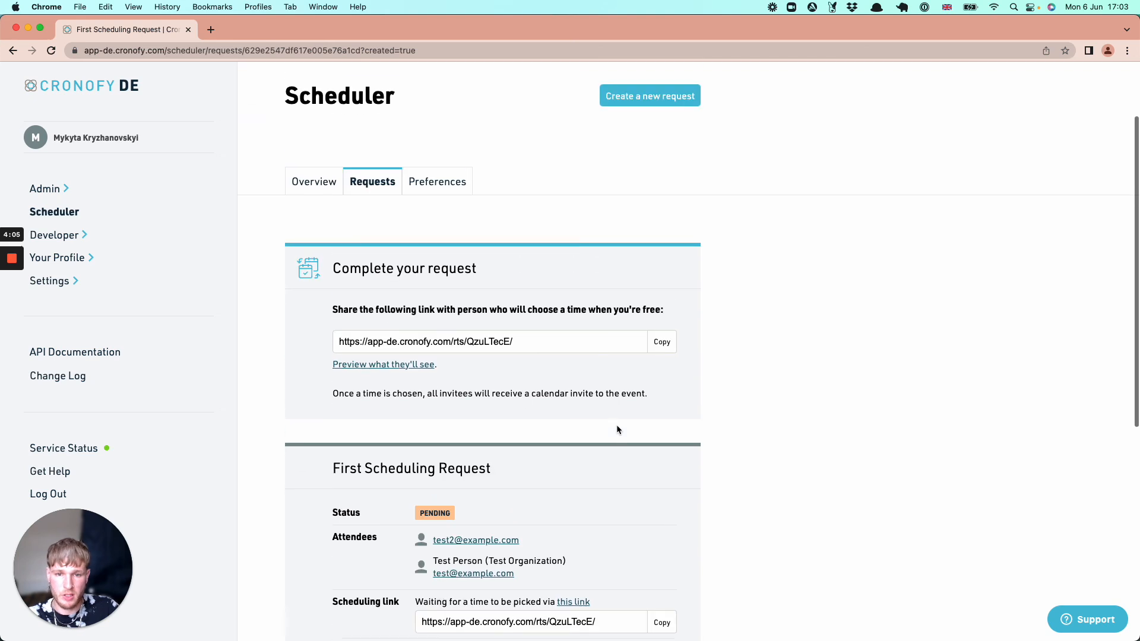
Preview the booking page that the invitee will see, including the offered time slots.
left_click(369, 361)
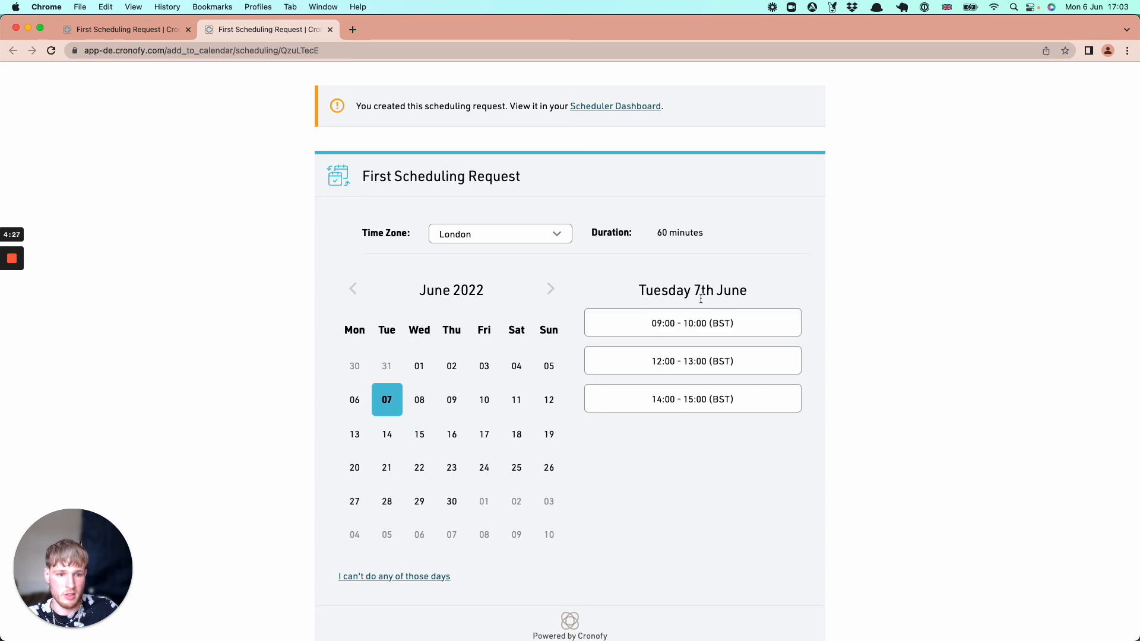
scroll(320, 228, "down", 1)
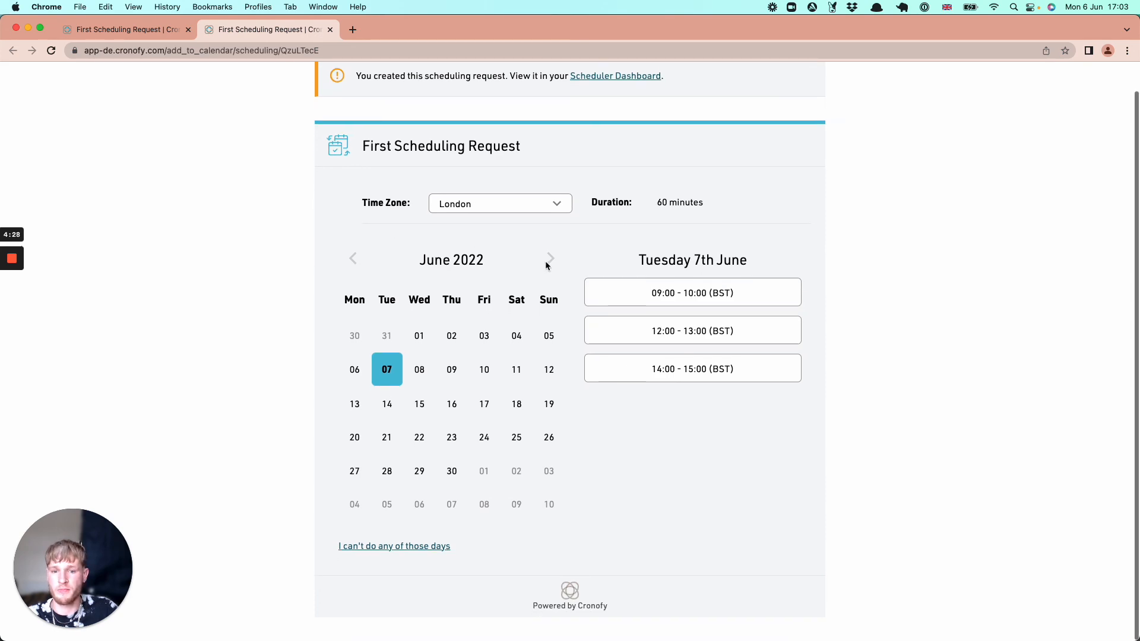
Return to the request's details page and copy the scheduling link for sharing.
left_click(150, 29)
scroll(502, 361, "down", 6)
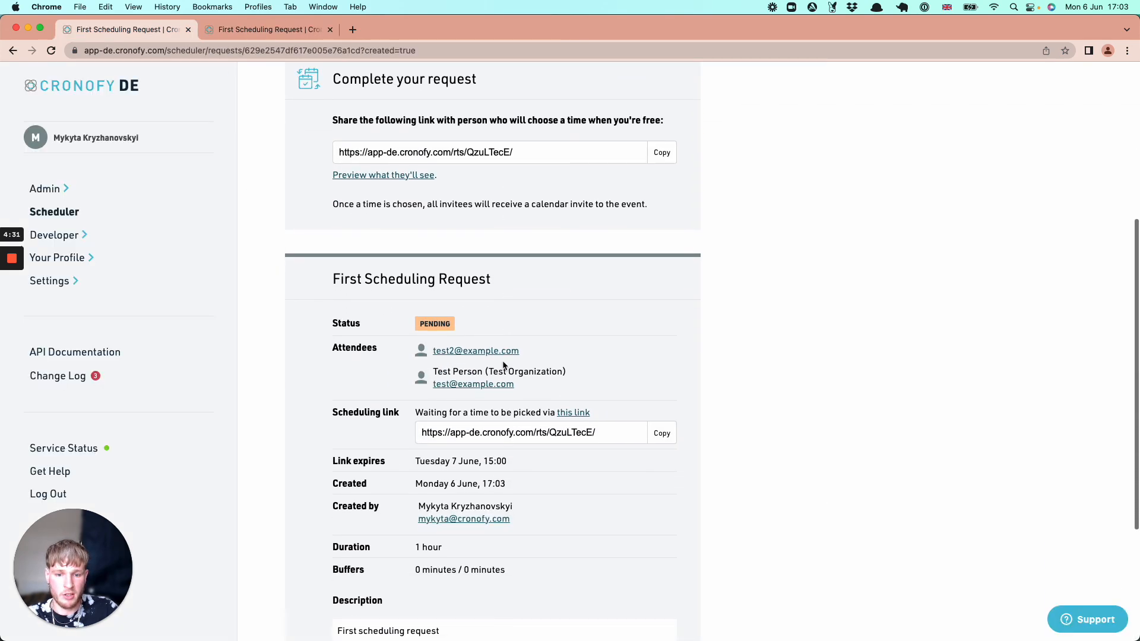
scroll(502, 361, "up", 5)
left_click(663, 297)
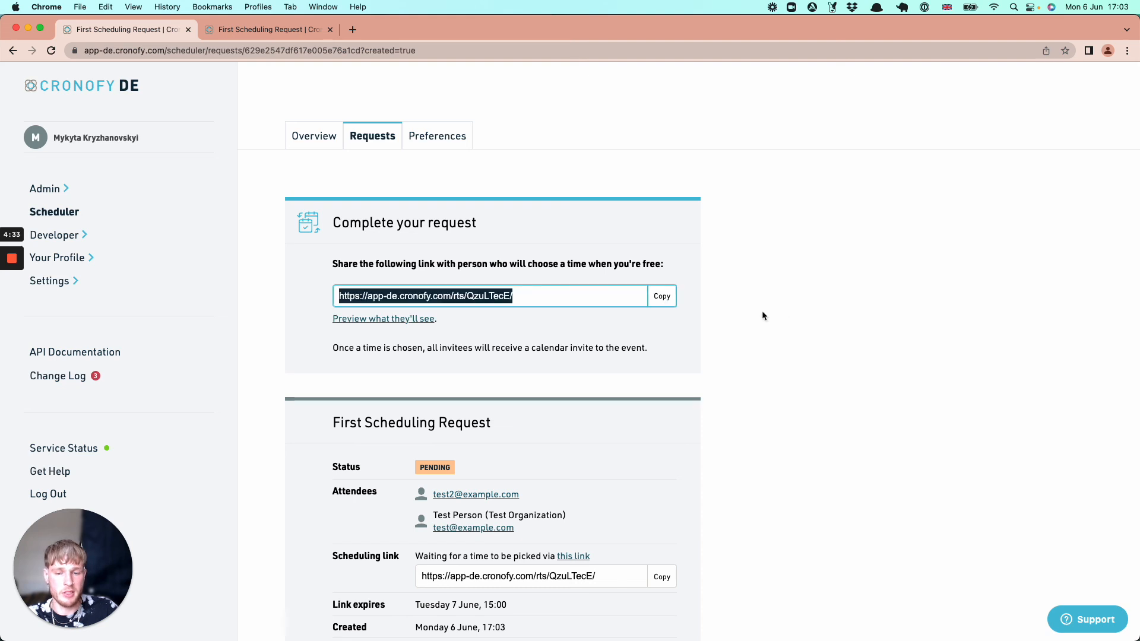